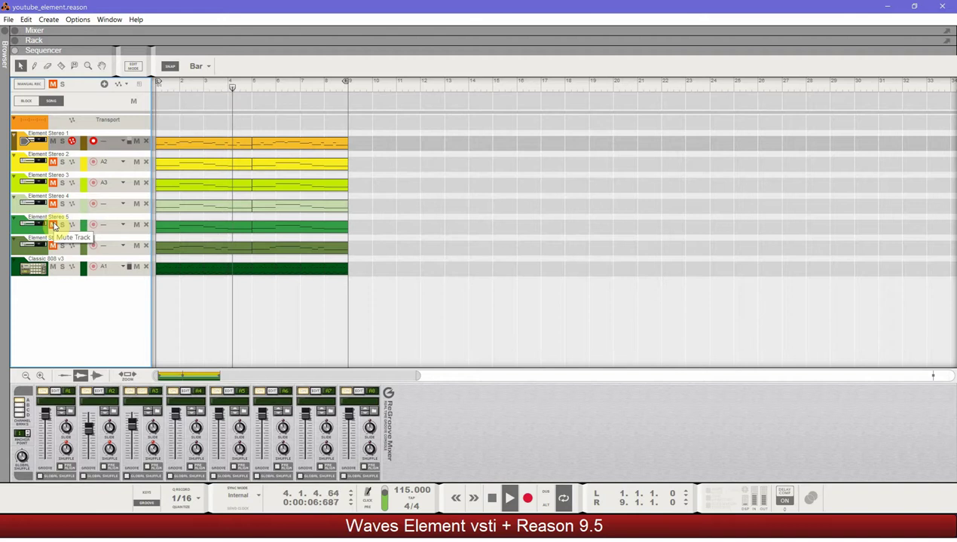
# Unmute the Element Stereo 2 to 6 tracks one after another during playback
pyautogui.click(54, 225)
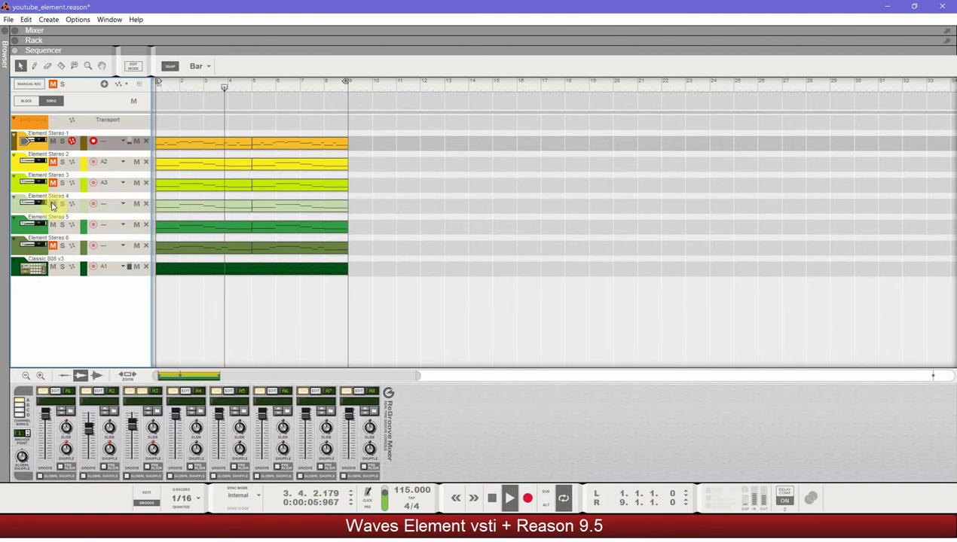
pyautogui.click(52, 246)
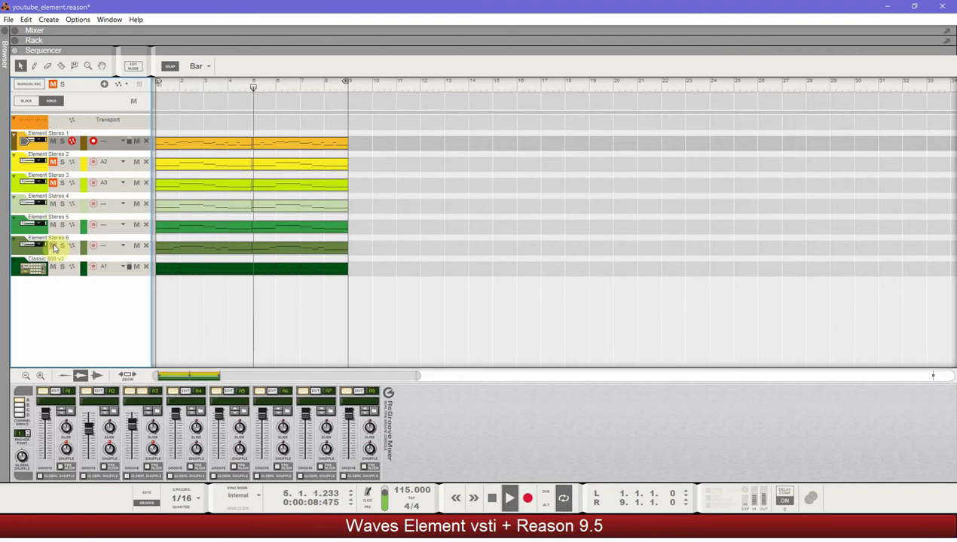
pyautogui.click(53, 183)
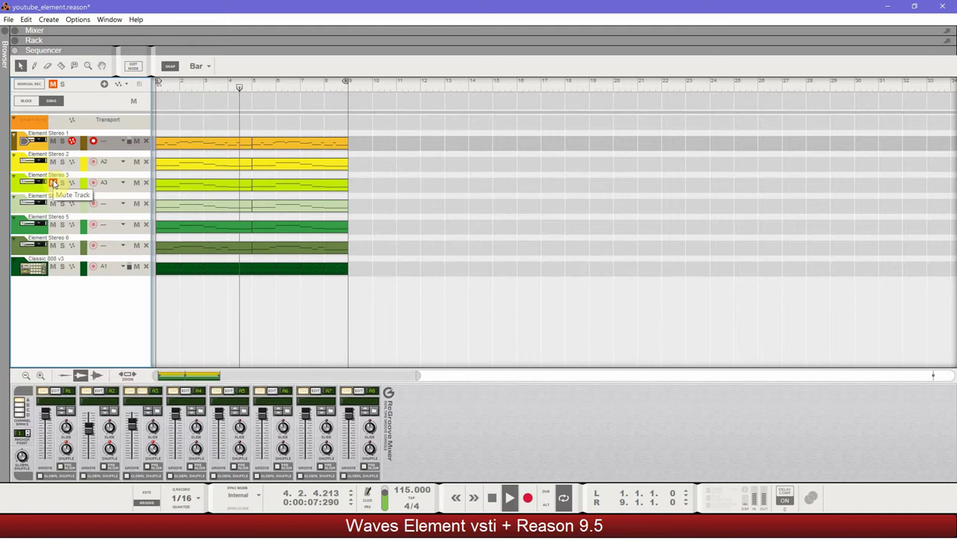
pyautogui.click(53, 183)
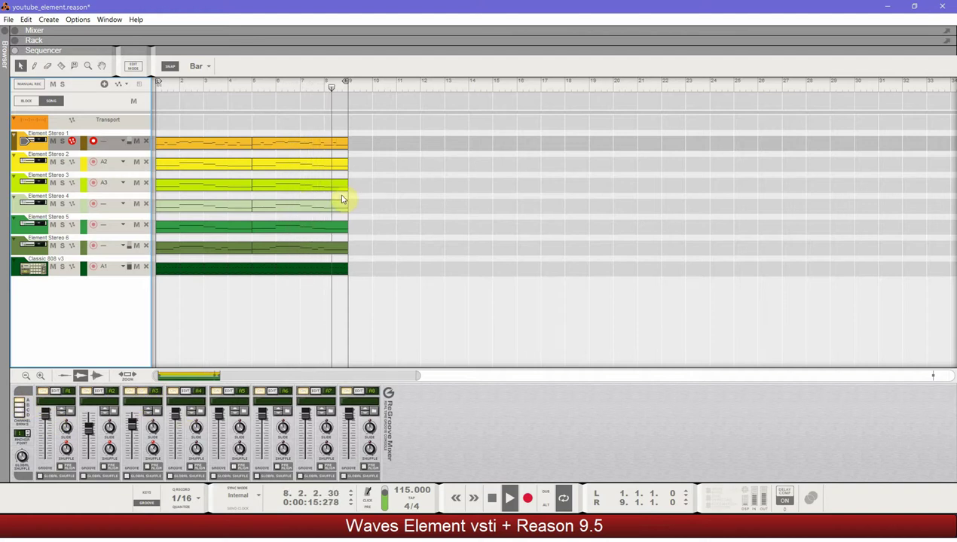
# Show the rack, solo the Classic 808 v3 channel briefly, and view its Spectrum EQ
pyautogui.press('F6')
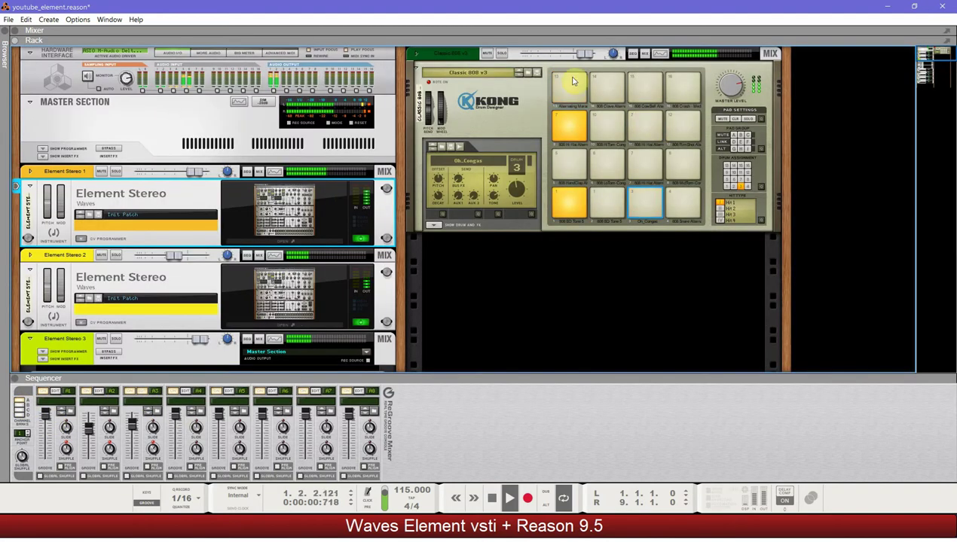
pyautogui.click(502, 54)
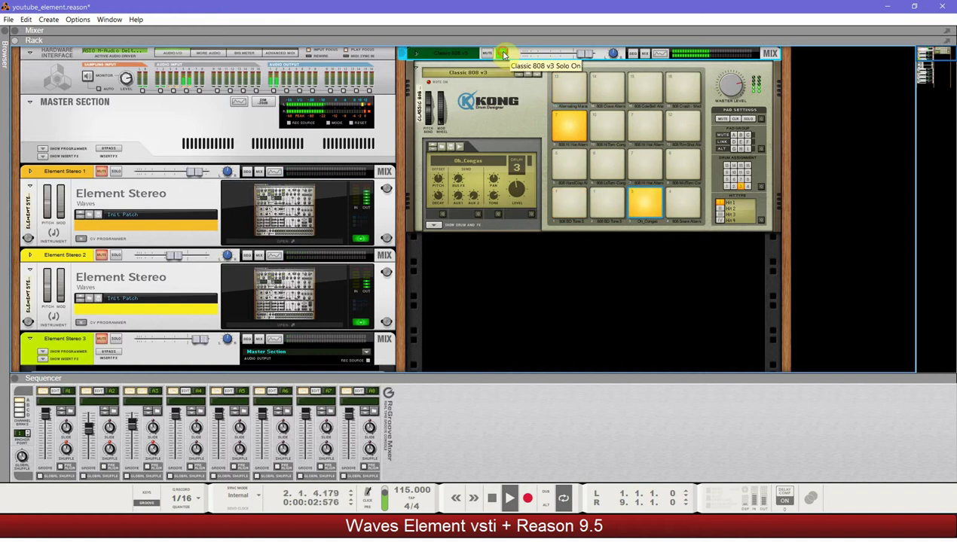
pyautogui.click(502, 54)
pyautogui.click(660, 54)
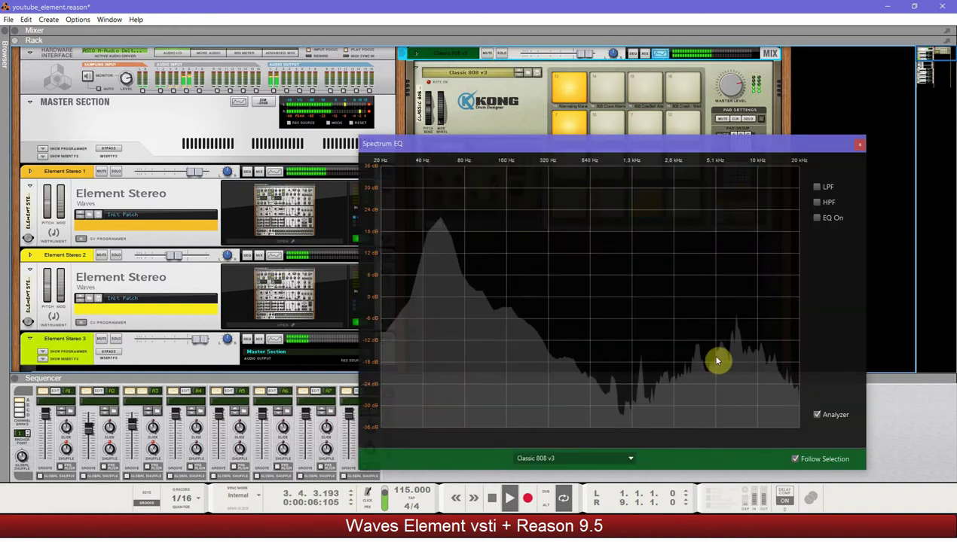
pyautogui.click(859, 144)
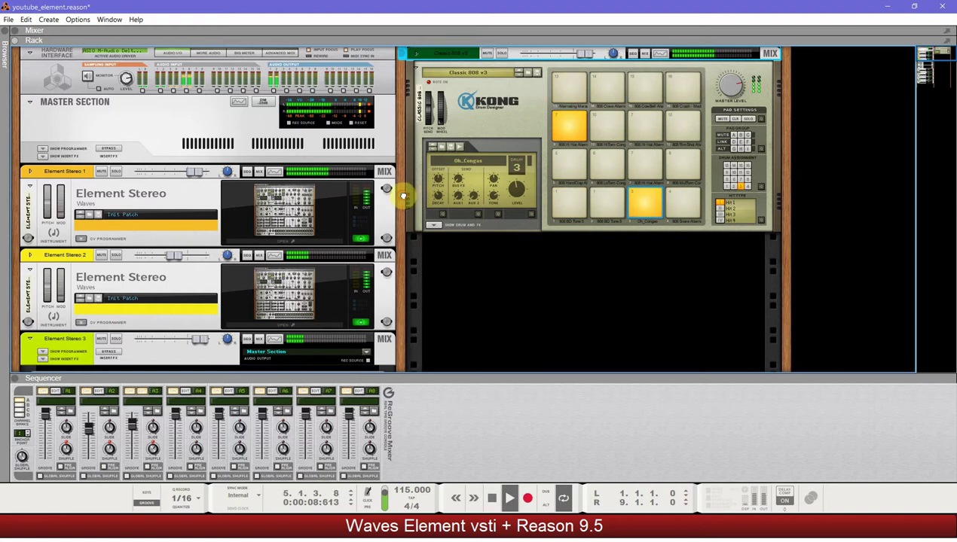
# Solo the Element Stereo 1 channel and view its Spectrum EQ curve
pyautogui.scroll(-1, 403, 196)
pyautogui.click(118, 148)
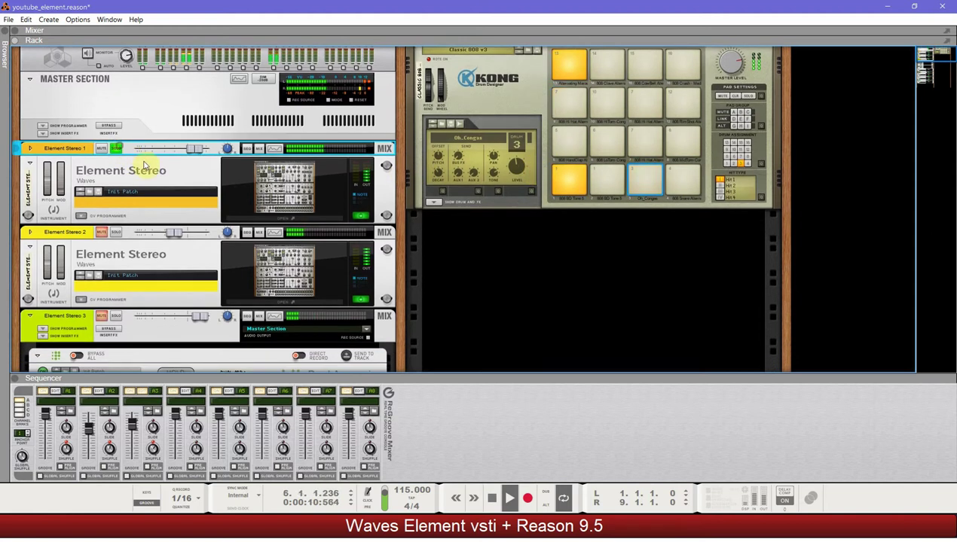
pyautogui.click(274, 149)
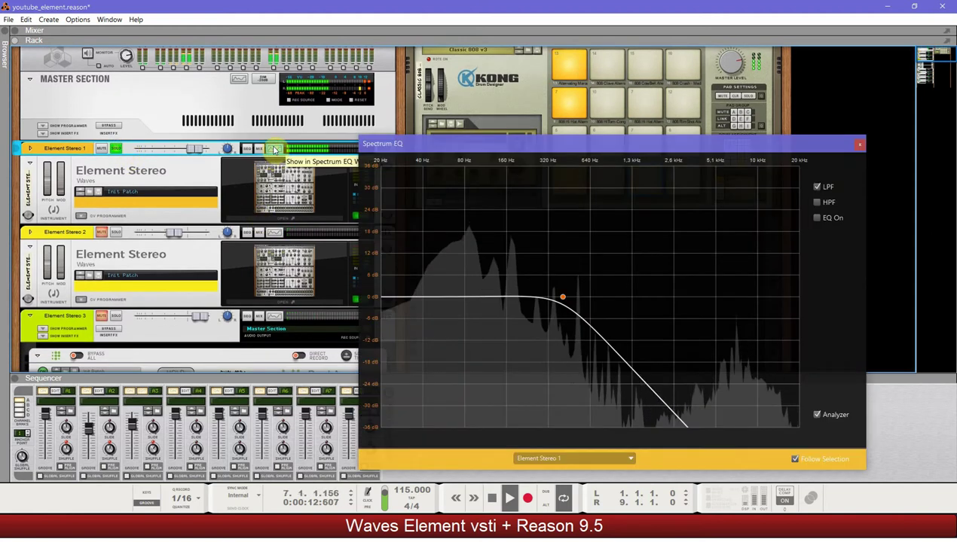
pyautogui.click(273, 149)
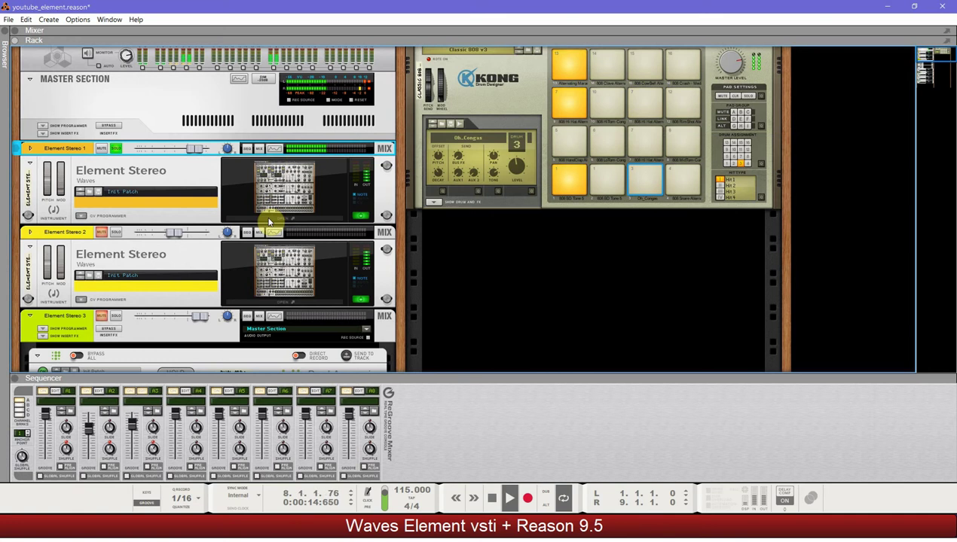
# View the Element Stereo 1 synth interface and its Bass E2 factory presets without loading one, and end the channel's solo
pyautogui.click(269, 219)
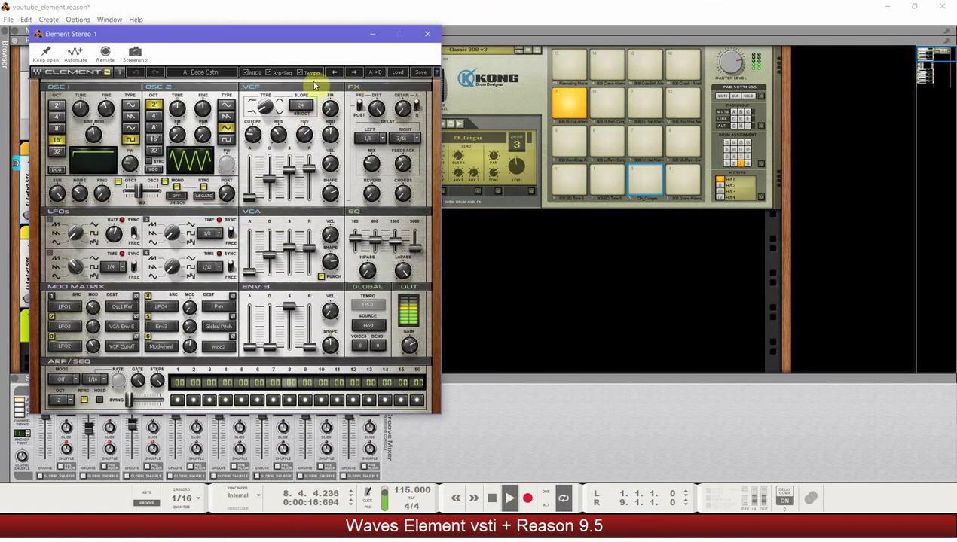
pyautogui.click(395, 72)
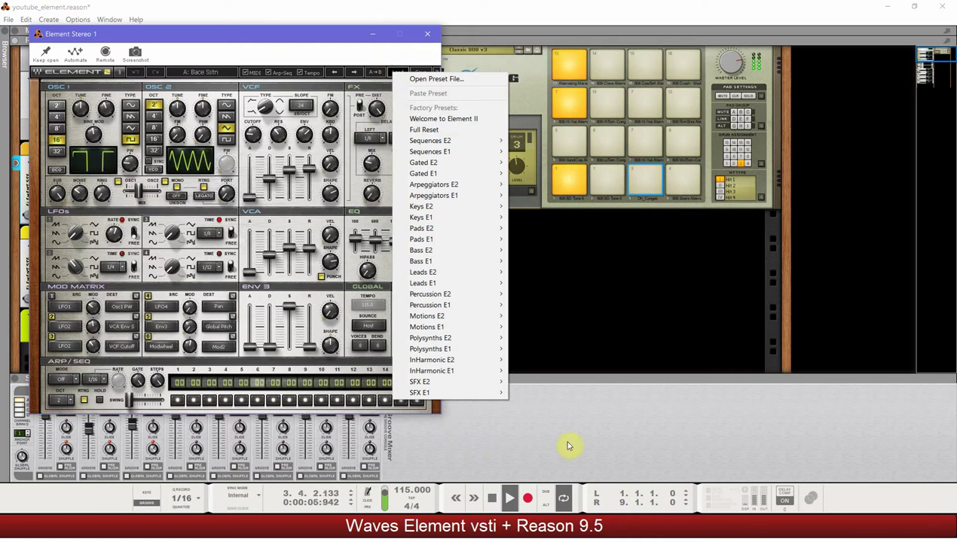
pyautogui.moveTo(441, 261)
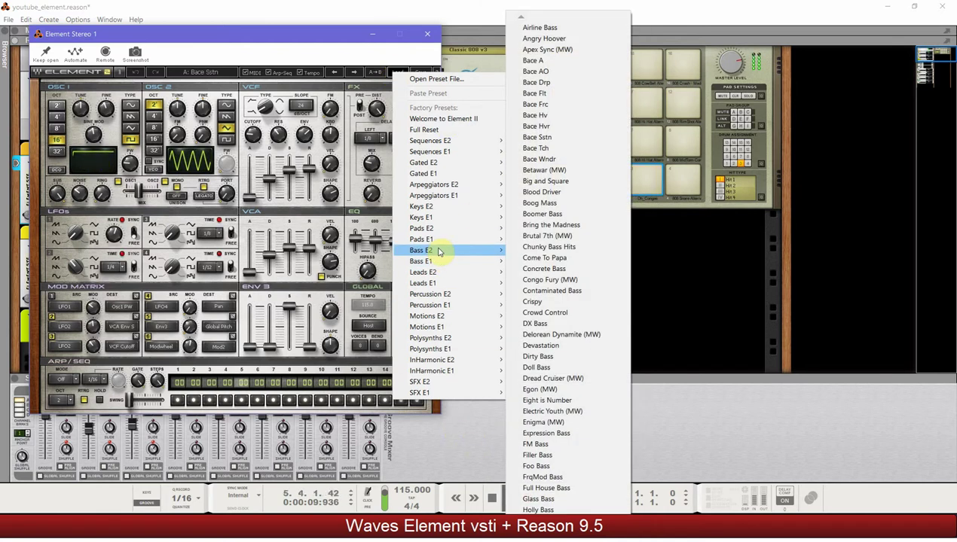
pyautogui.click(200, 30)
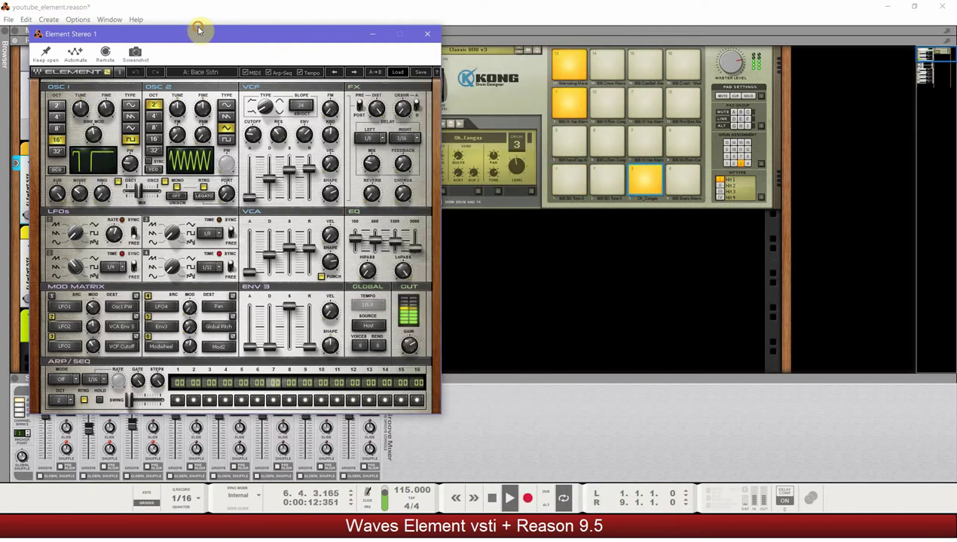
pyautogui.click(427, 34)
pyautogui.click(119, 148)
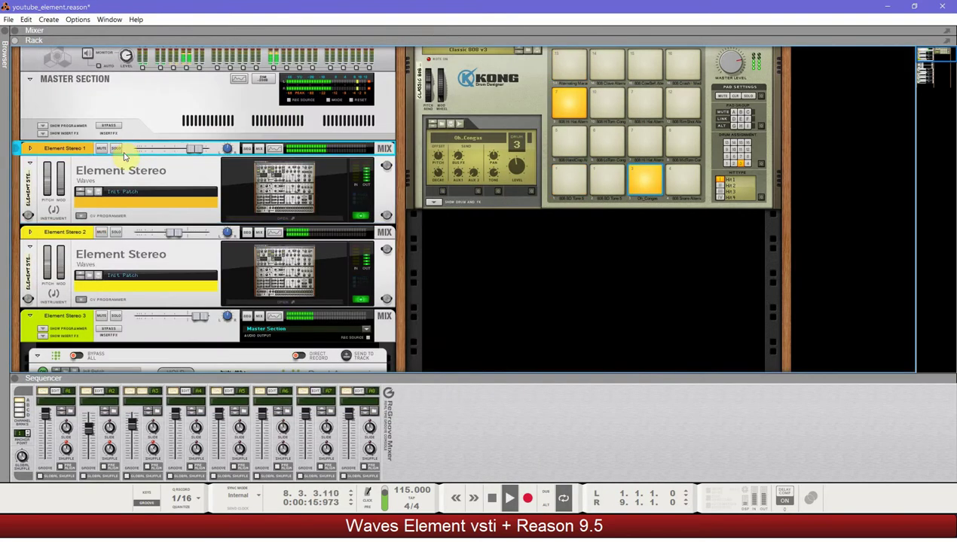
# Solo the Element Stereo 2 channel and view its Spectrum EQ curve
pyautogui.scroll(-3, 199, 159)
pyautogui.click(119, 146)
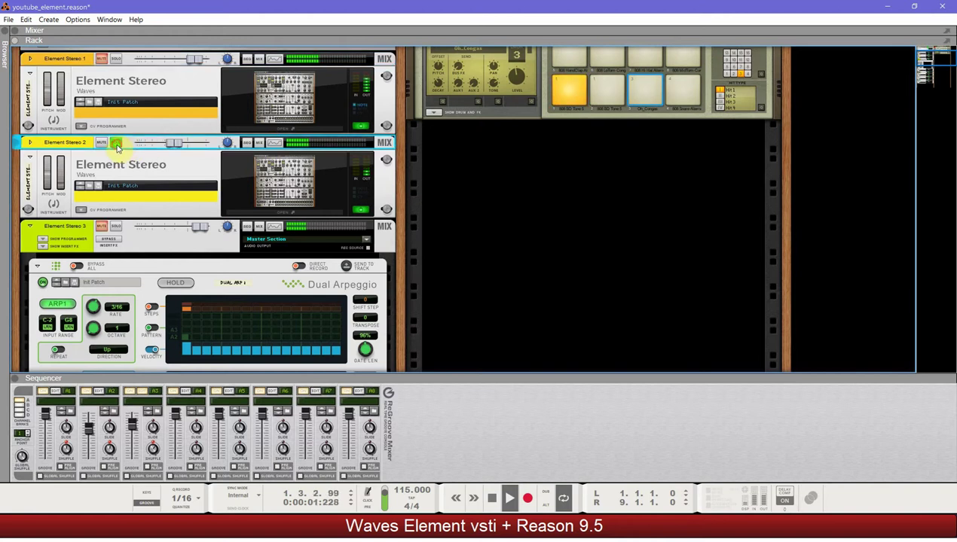
pyautogui.click(273, 143)
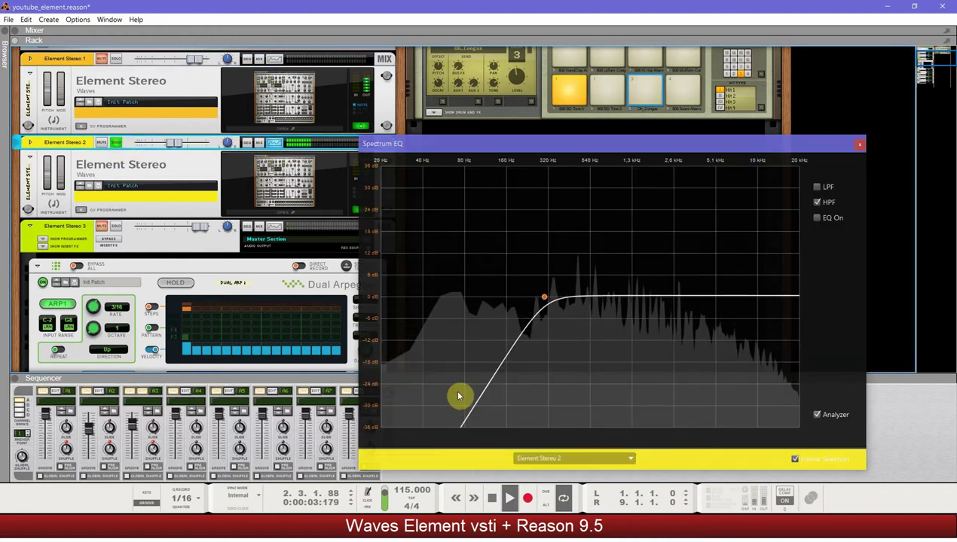
pyautogui.click(861, 144)
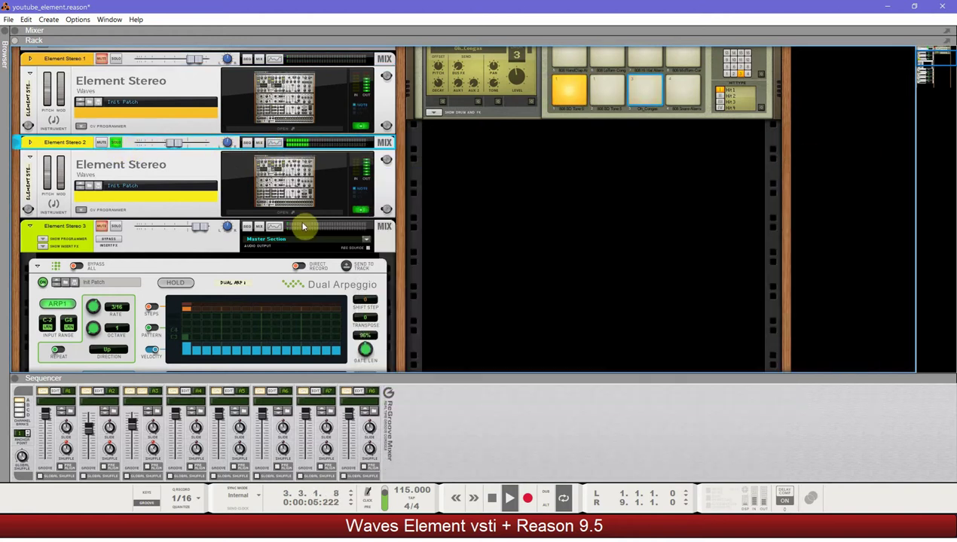
# View the Element Stereo 2 synth interface and its preset, and end the channel's solo
pyautogui.click(297, 214)
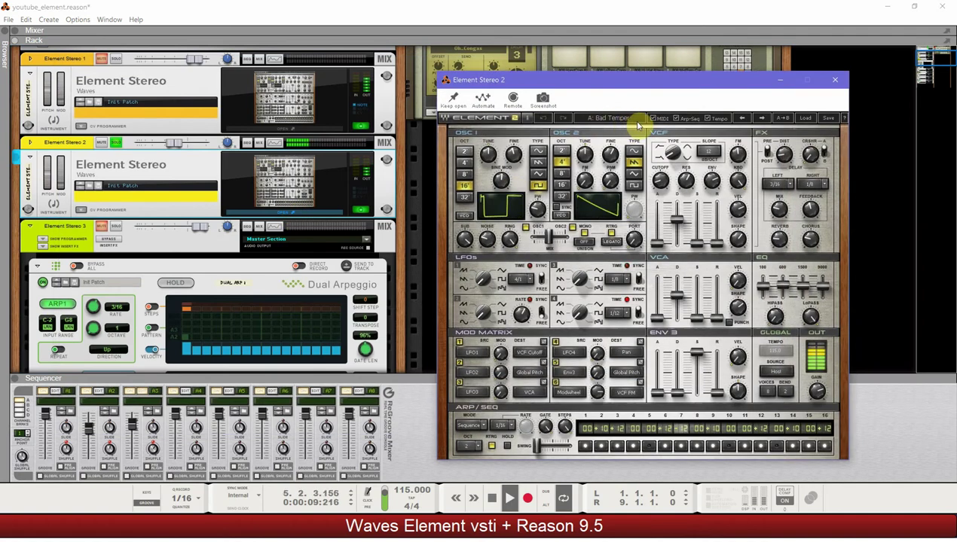
pyautogui.click(838, 83)
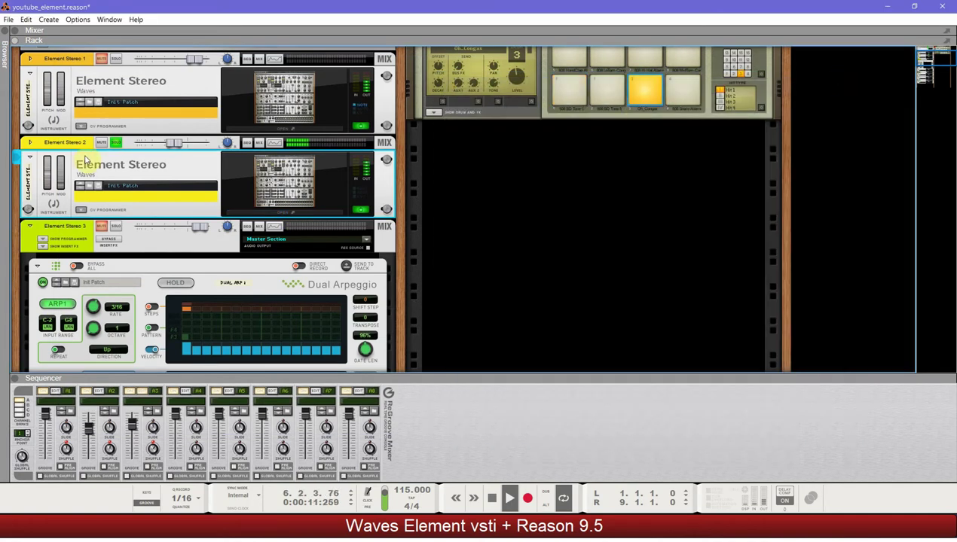
pyautogui.click(117, 143)
# Solo the Element Stereo 3 channel and compare its sound with the Dual Arpeggio switched off and back on
pyautogui.scroll(-2, 81, 235)
pyautogui.scroll(-2, 81, 235)
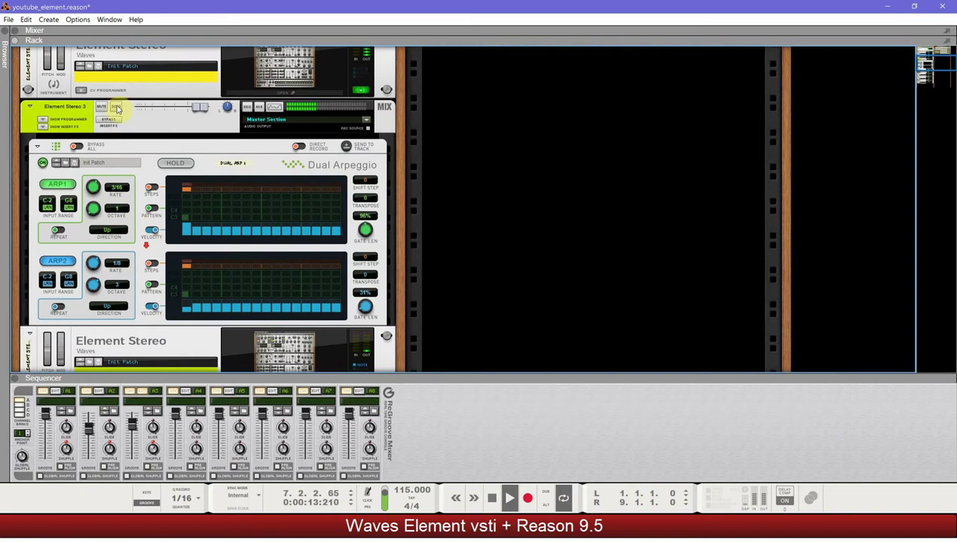
pyautogui.click(116, 106)
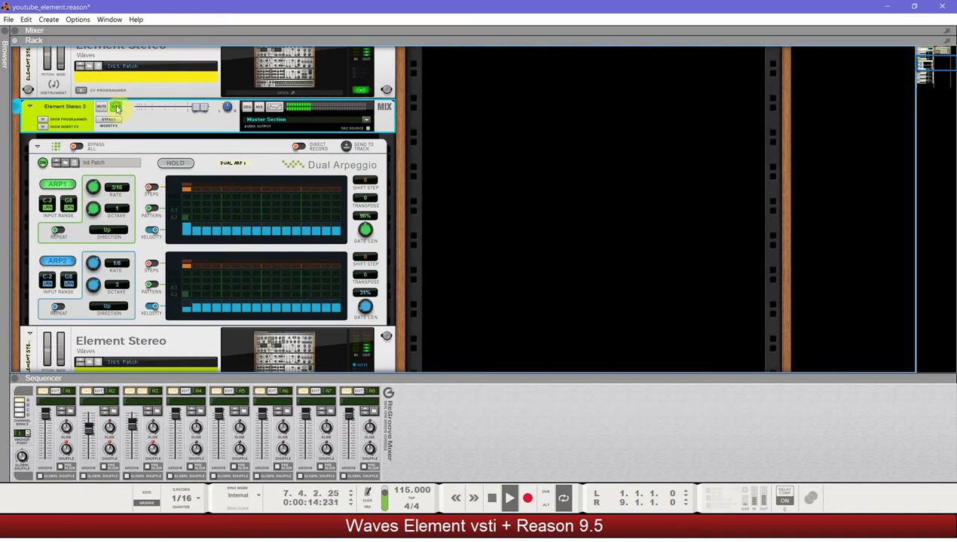
pyautogui.click(42, 165)
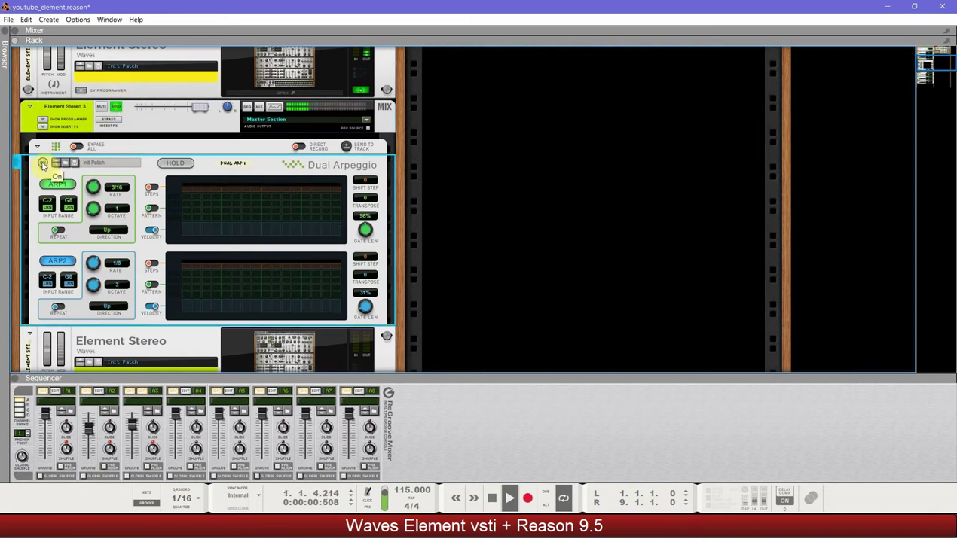
pyautogui.click(43, 165)
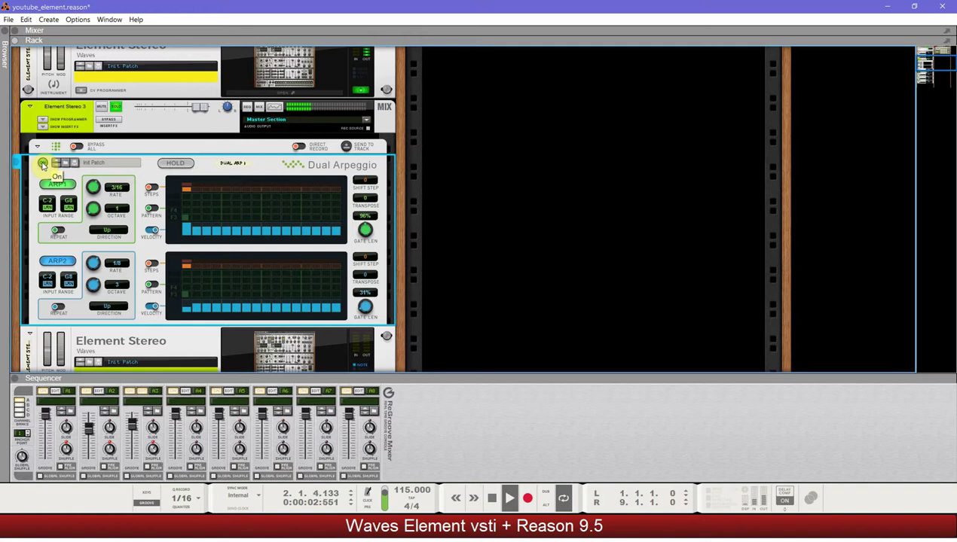
# View the Element Stereo 3 channel's Spectrum EQ curve and the preset in its synth interface, and end the solo
pyautogui.click(275, 108)
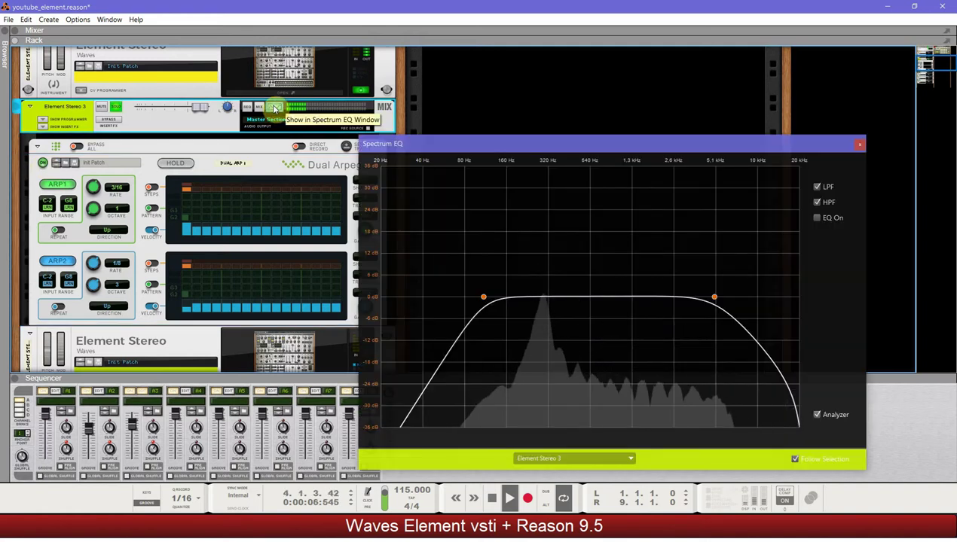
pyautogui.click(275, 108)
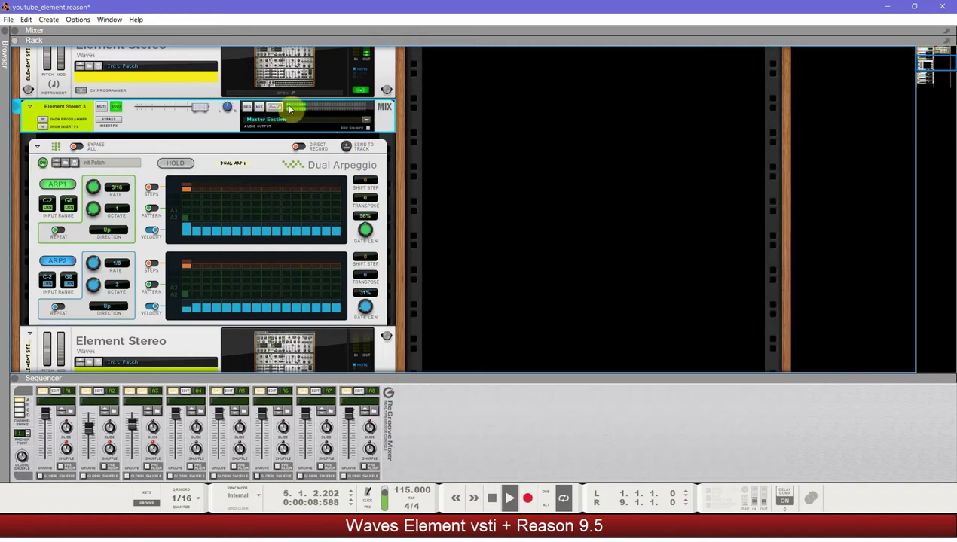
pyautogui.scroll(-2, 313, 343)
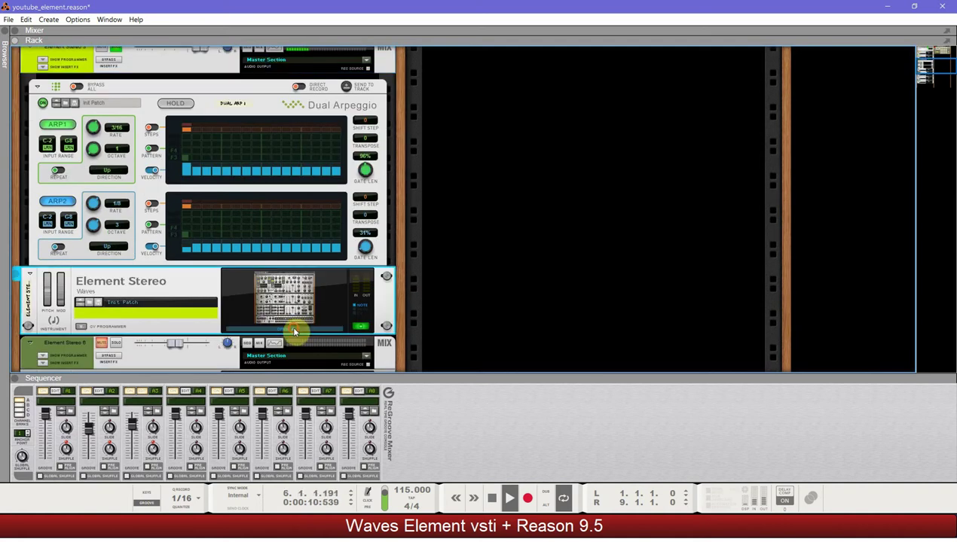
pyautogui.click(299, 331)
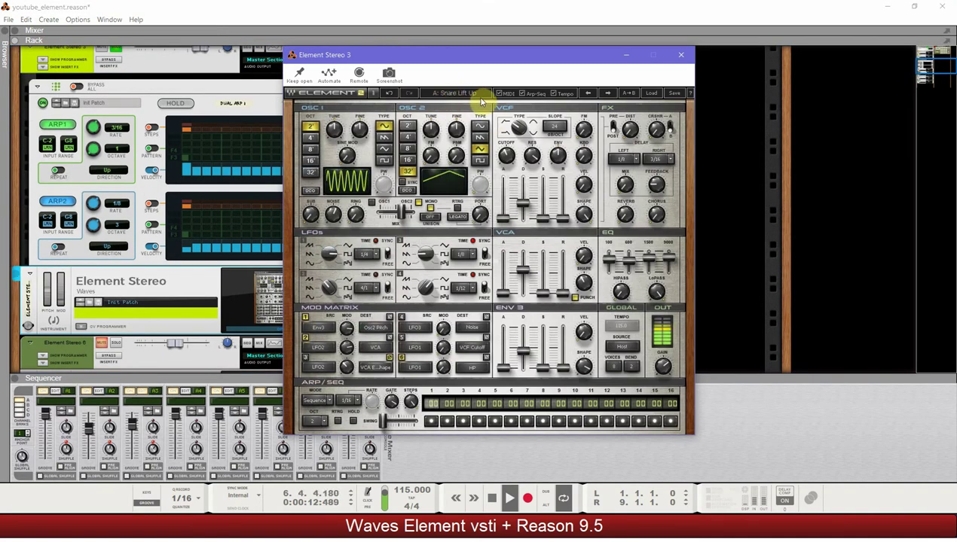
pyautogui.click(678, 55)
pyautogui.scroll(2, 192, 138)
# Solo the Element Stereo 6 channel and view its frequencies in the Spectrum EQ
pyautogui.scroll(-5, 121, 183)
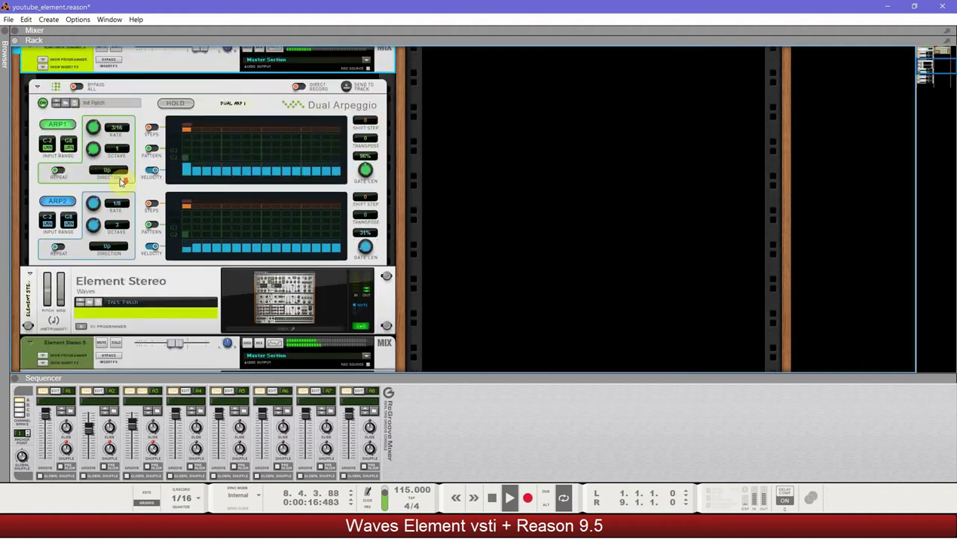
pyautogui.scroll(-2, 120, 183)
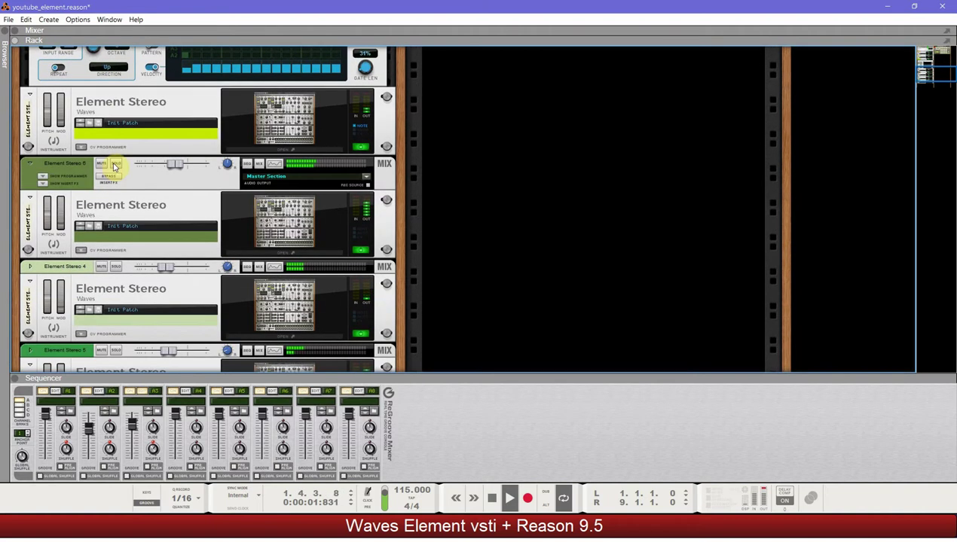
pyautogui.click(115, 164)
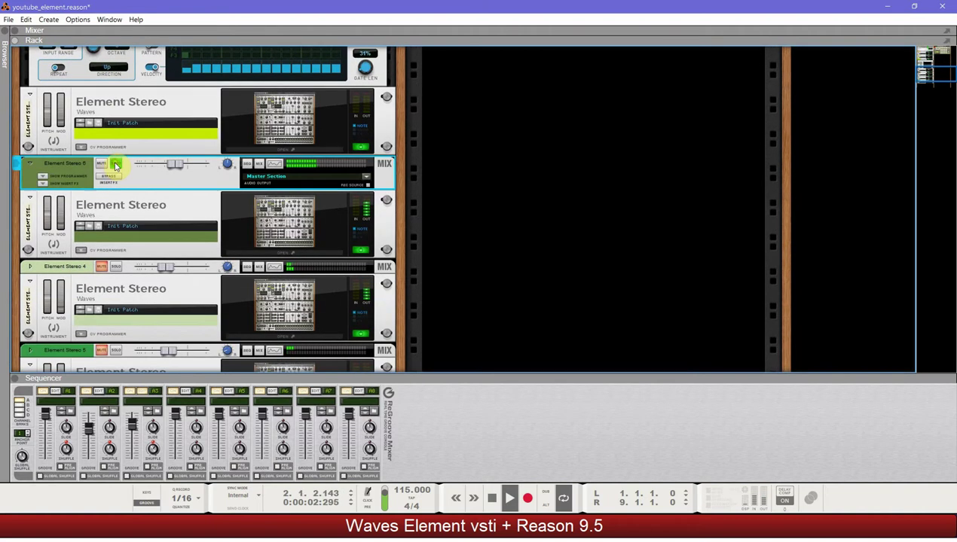
pyautogui.click(275, 164)
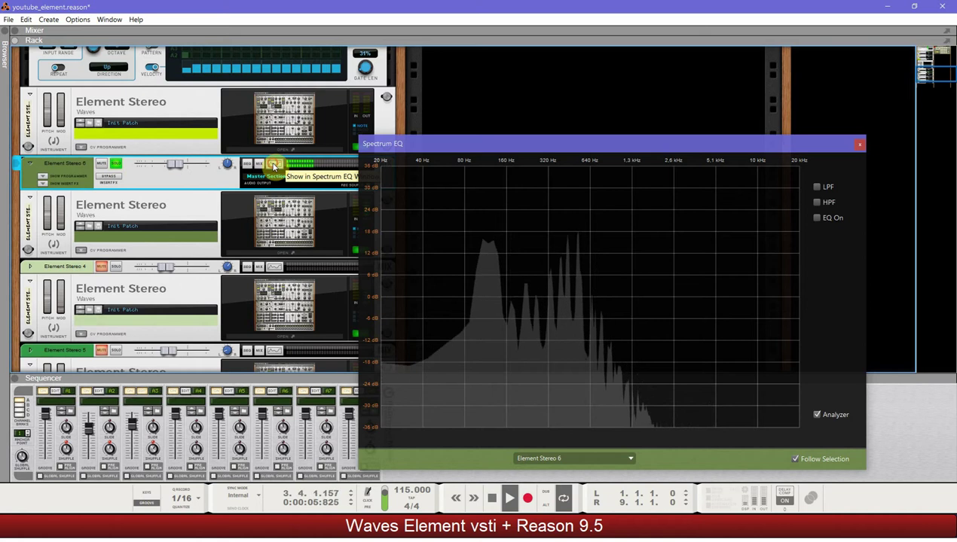
pyautogui.click(275, 163)
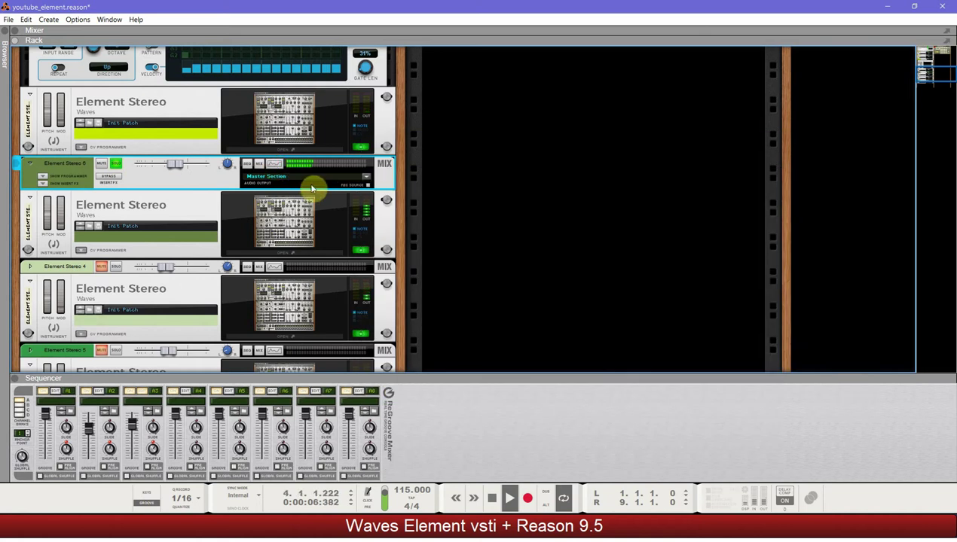
# View the Element Stereo 6 synth interface and its preset, and end the channel's solo
pyautogui.click(263, 253)
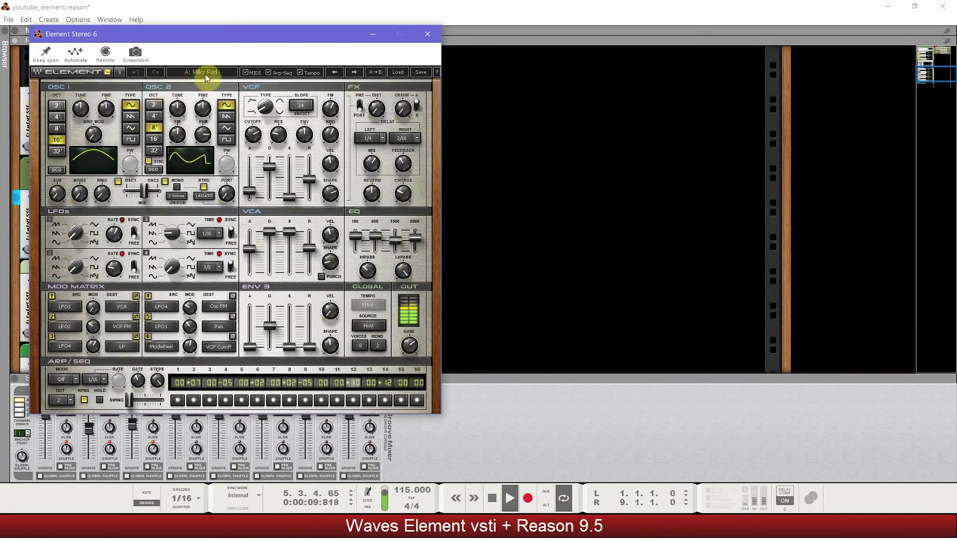
pyautogui.click(428, 34)
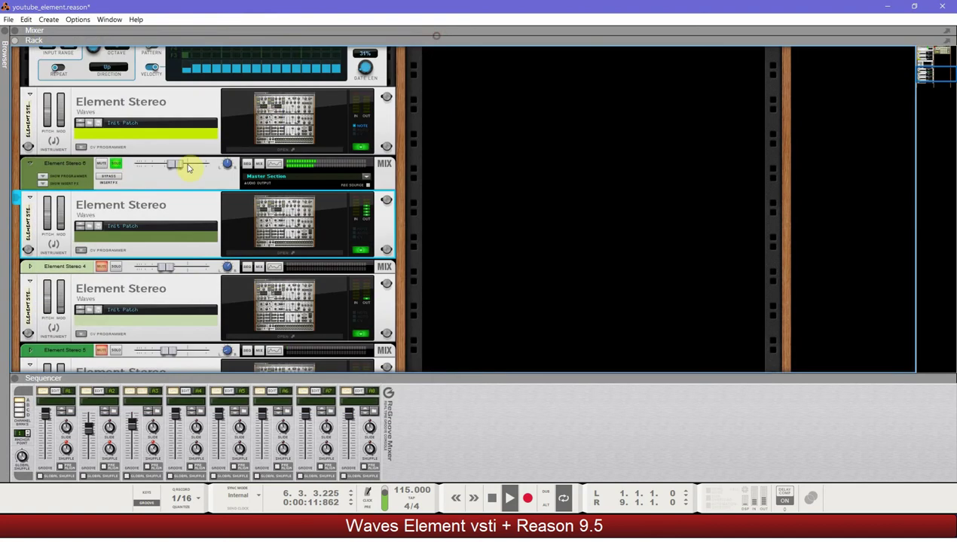
pyautogui.click(116, 164)
# Solo the Element Stereo 4 channel and view its frequencies in the Spectrum EQ
pyautogui.scroll(-3, 124, 234)
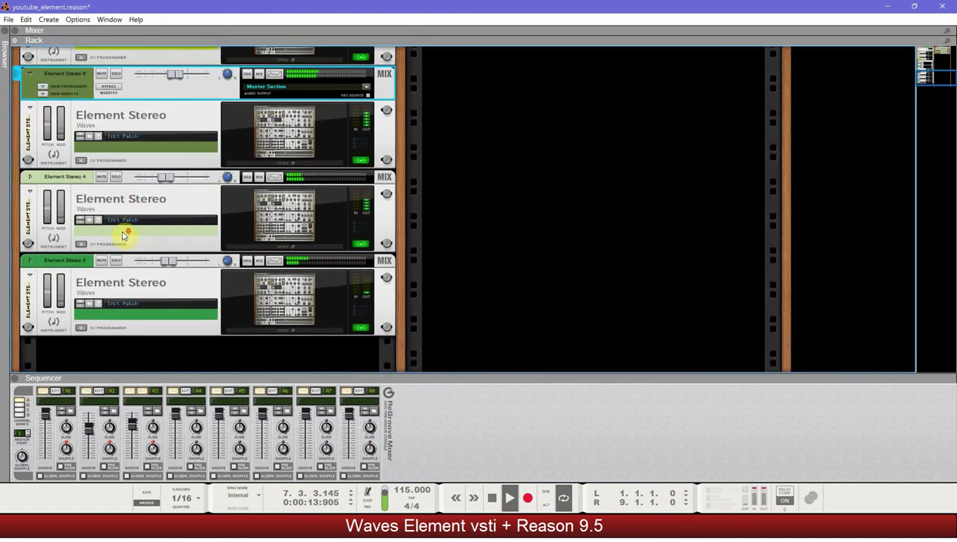
pyautogui.click(116, 147)
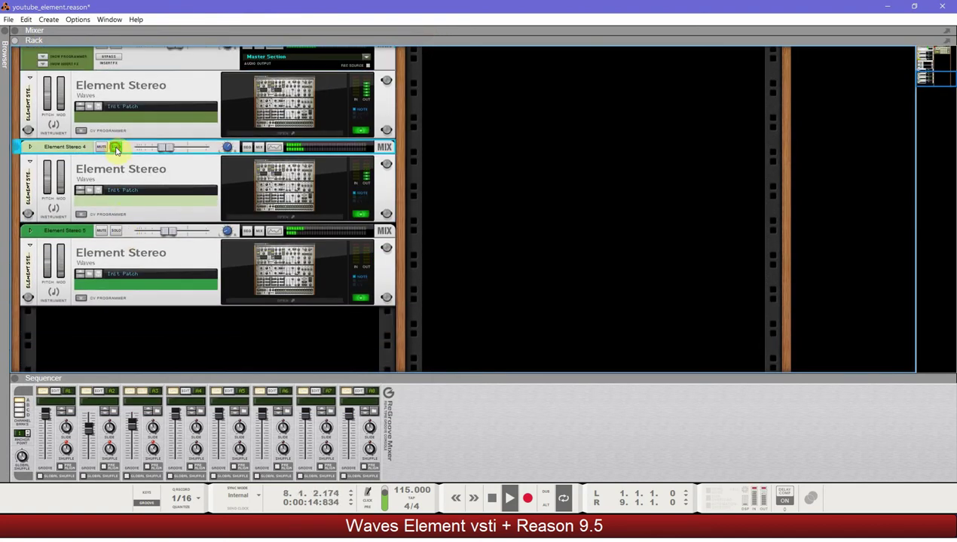
pyautogui.click(276, 151)
pyautogui.click(277, 151)
pyautogui.click(277, 151)
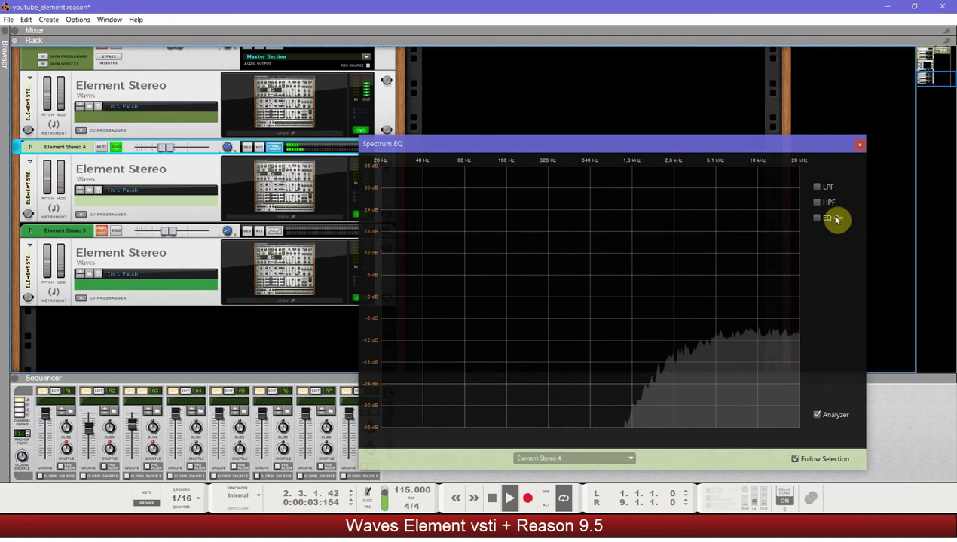
# Enable the high-pass filter on Element Stereo 4 and set its frequency to about 1.33 kHz
pyautogui.click(818, 190)
pyautogui.click(818, 190)
pyautogui.click(818, 202)
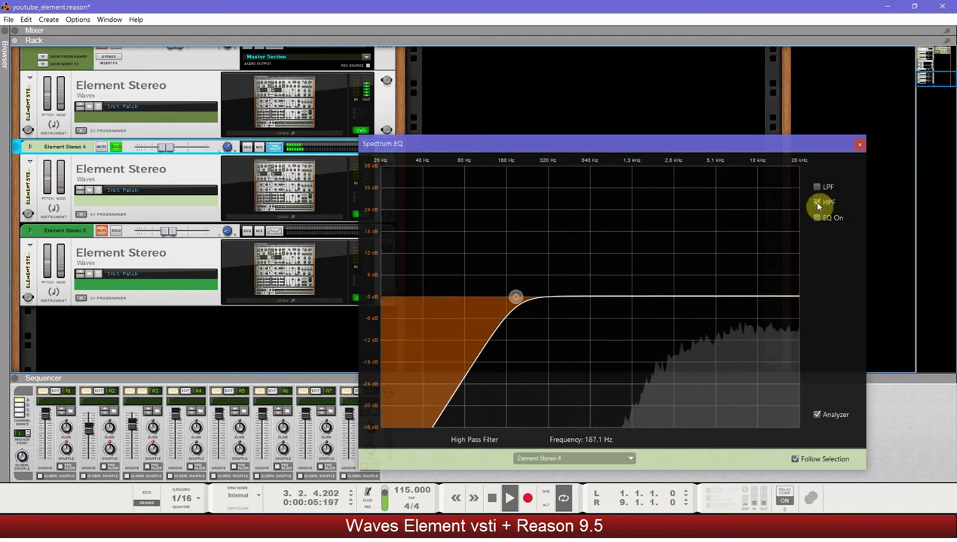
pyautogui.moveTo(516, 298); pyautogui.dragTo(633, 312)
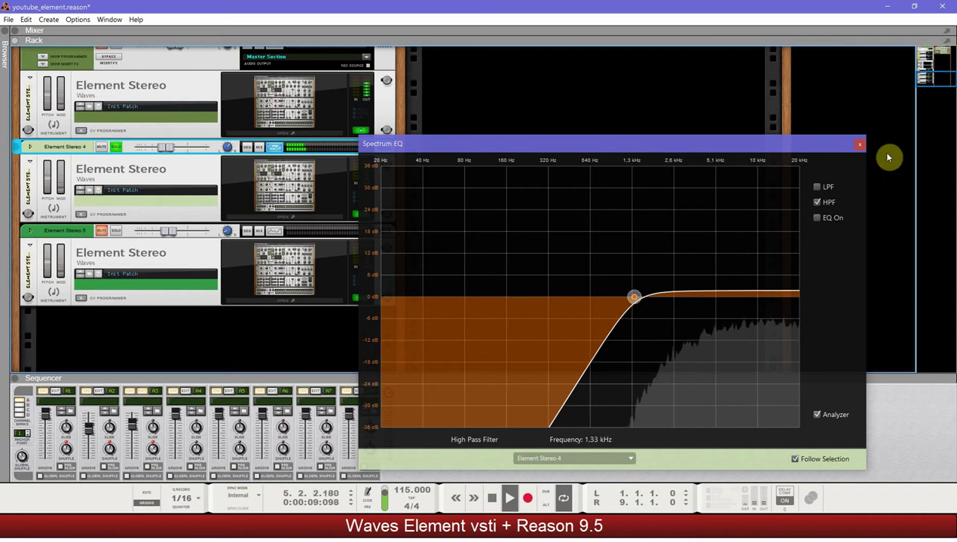
pyautogui.click(860, 148)
# View the Element Stereo 4 synth interface and its preset, and end the channel's solo
pyautogui.click(292, 218)
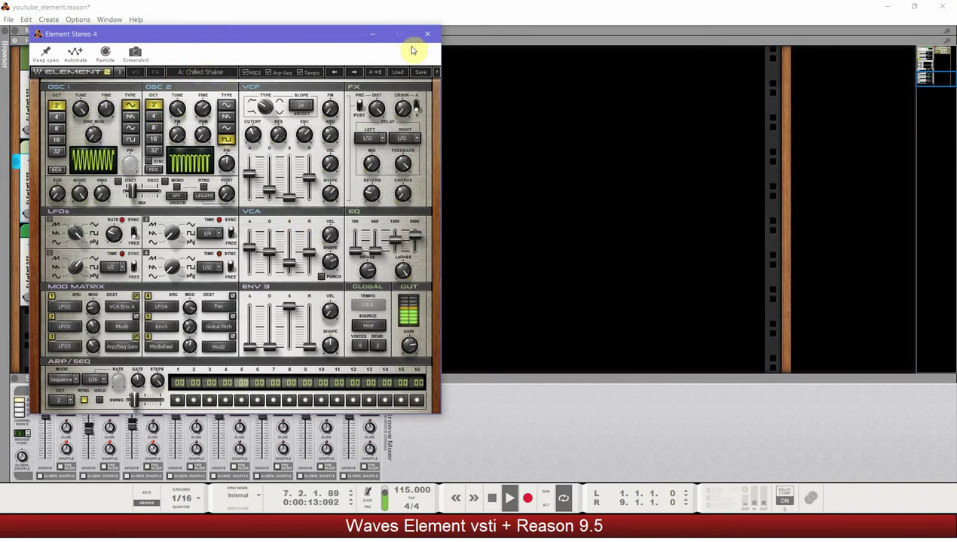
pyautogui.click(425, 36)
pyautogui.click(103, 230)
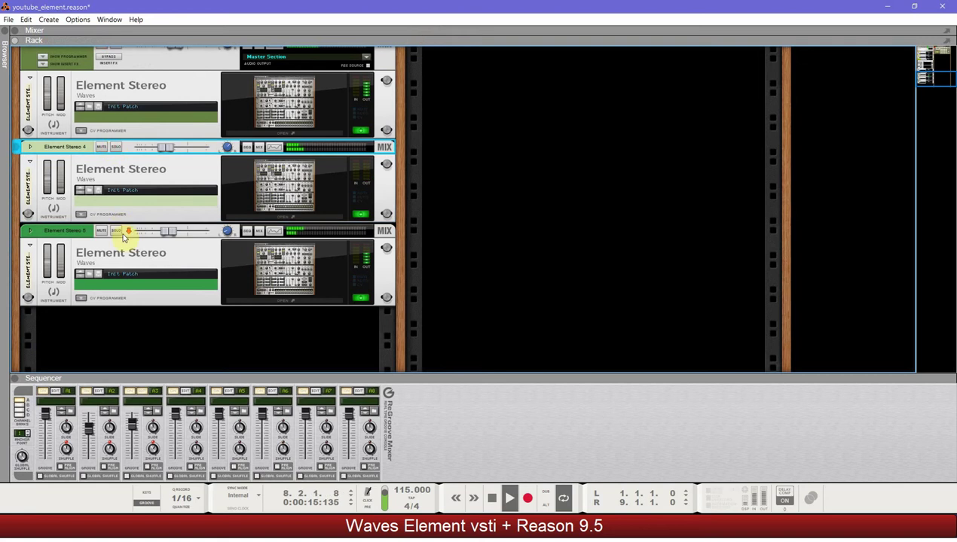
# Solo the Element Stereo 5 channel and view its frequencies in the Spectrum EQ
pyautogui.scroll(-1, 143, 226)
pyautogui.click(115, 199)
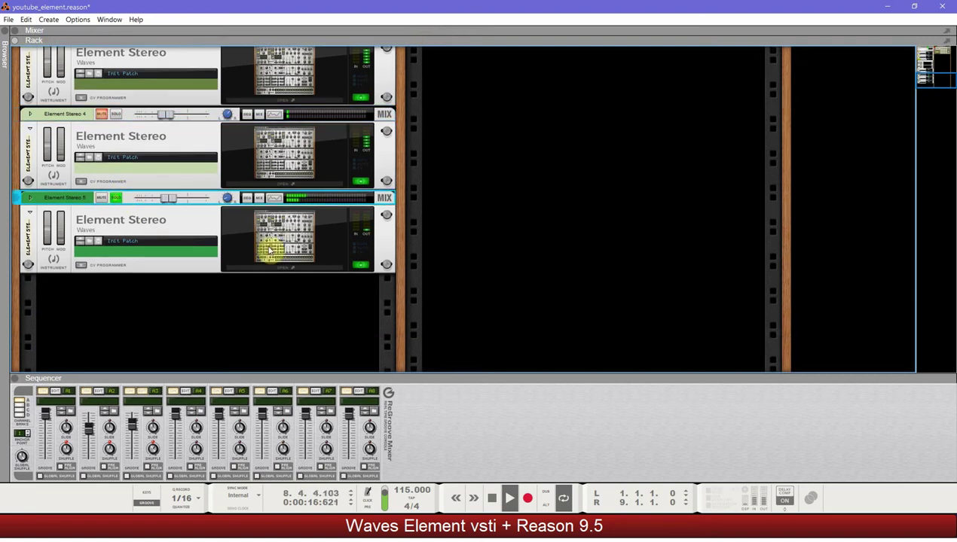
pyautogui.click(272, 199)
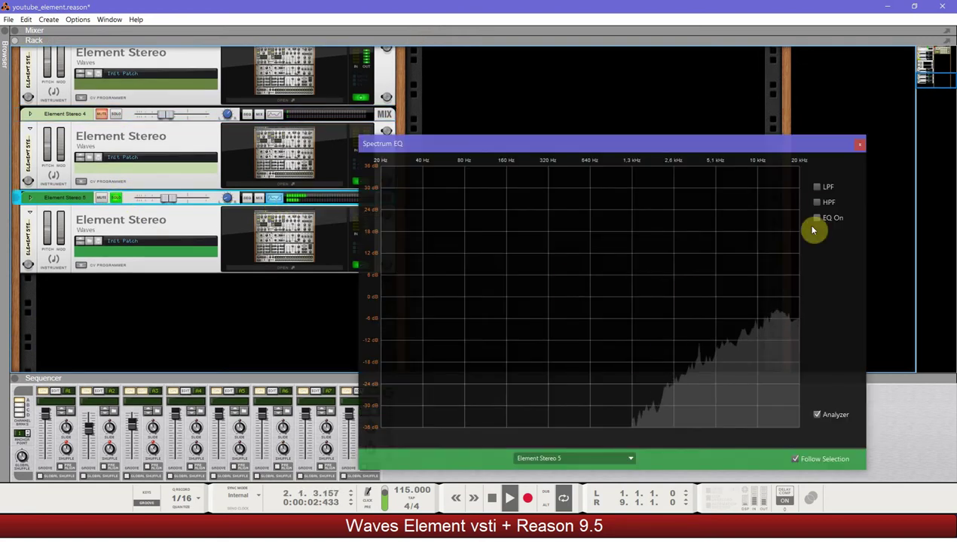
# Enable the high-pass filter on Element Stereo 5 at about 952 Hz and adjust the channel's pan
pyautogui.click(818, 202)
pyautogui.moveTo(512, 303); pyautogui.dragTo(613, 308)
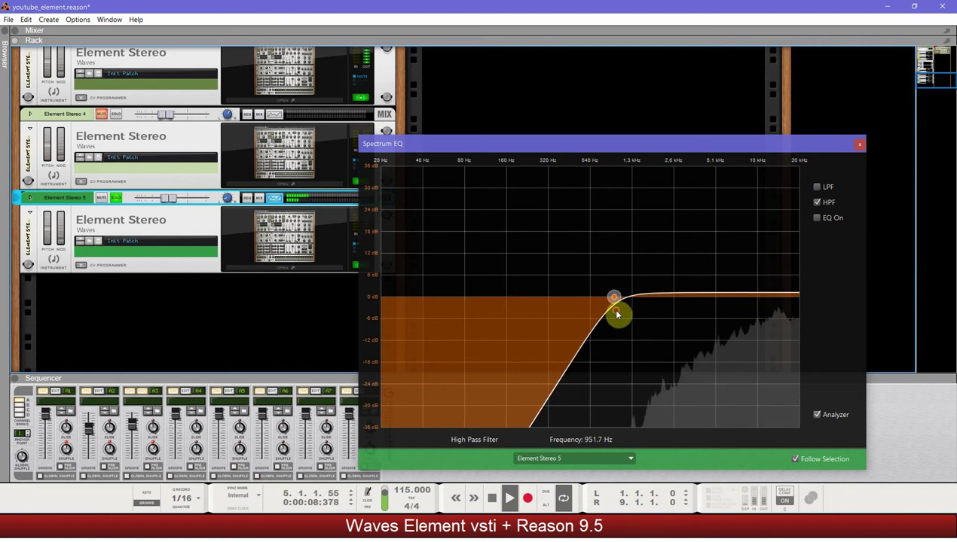
pyautogui.click(862, 144)
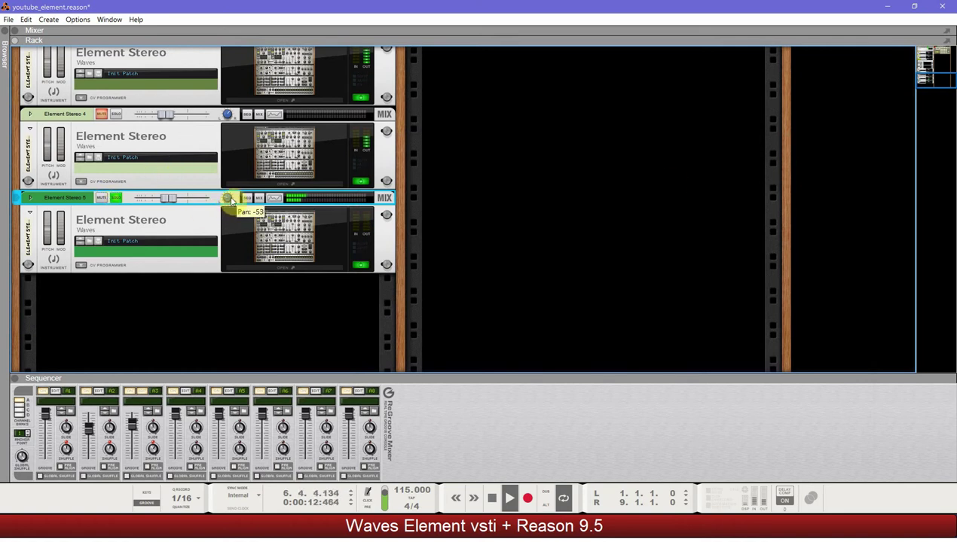
pyautogui.moveTo(227, 198); pyautogui.dragTo(231, 171)
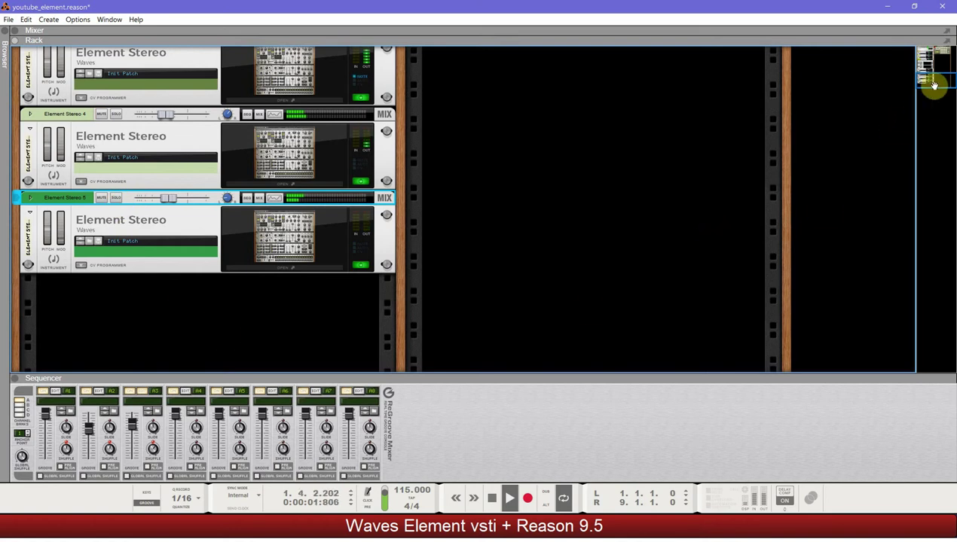
# Show the mixer and examine the compressor settings of the Element Stereo channels, starting with Element Stereo 1
pyautogui.press('F5')
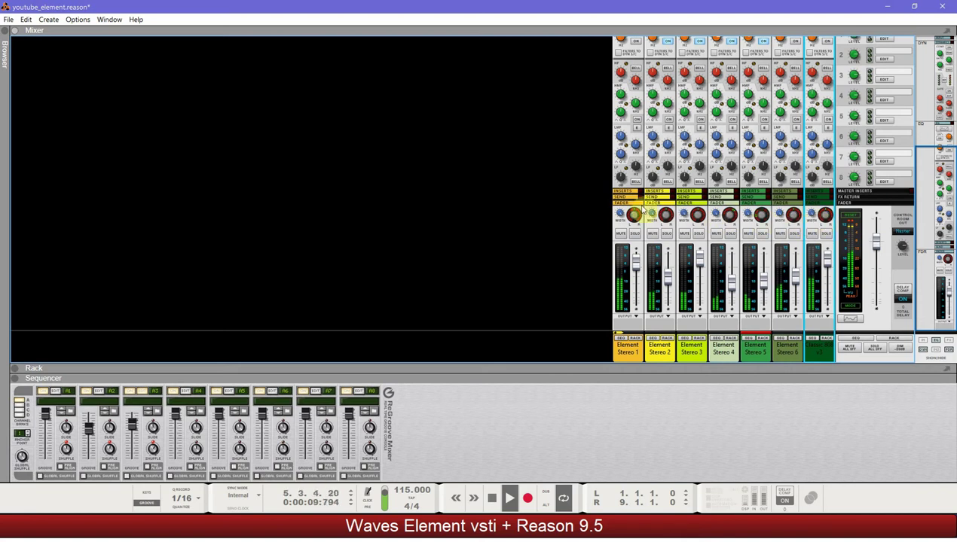
pyautogui.scroll(5, 596, 218)
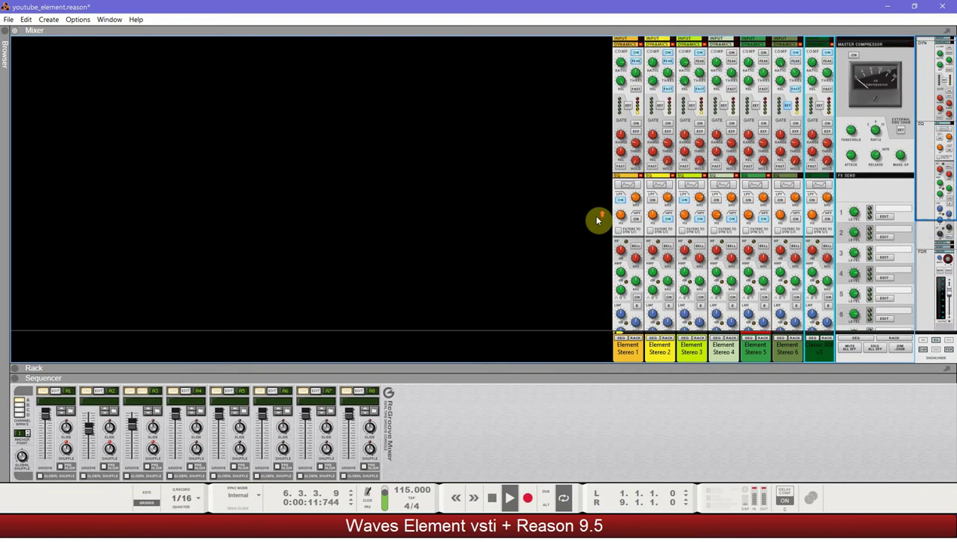
pyautogui.click(635, 53)
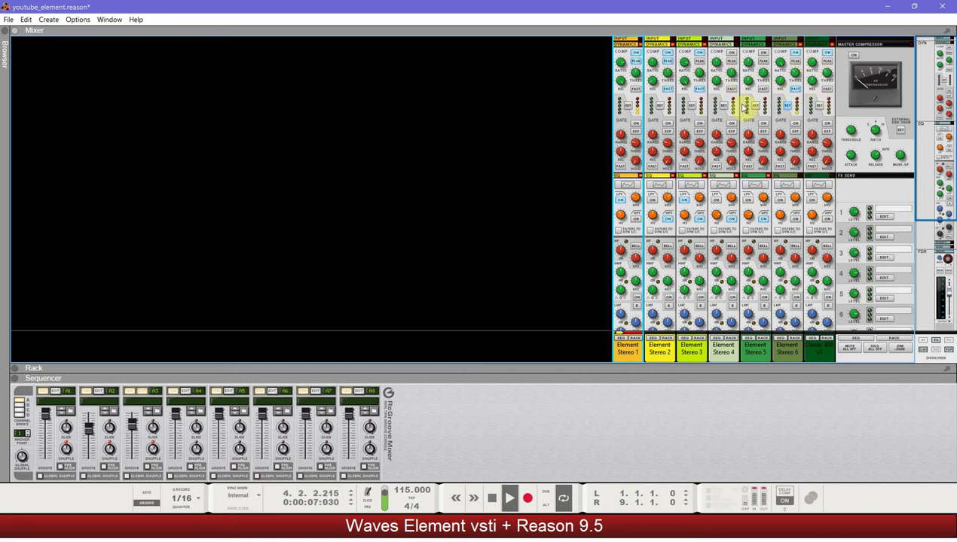
# Compare the mix with the Master Compressor on and off, and set its attack to 3.0 ms
pyautogui.click(854, 57)
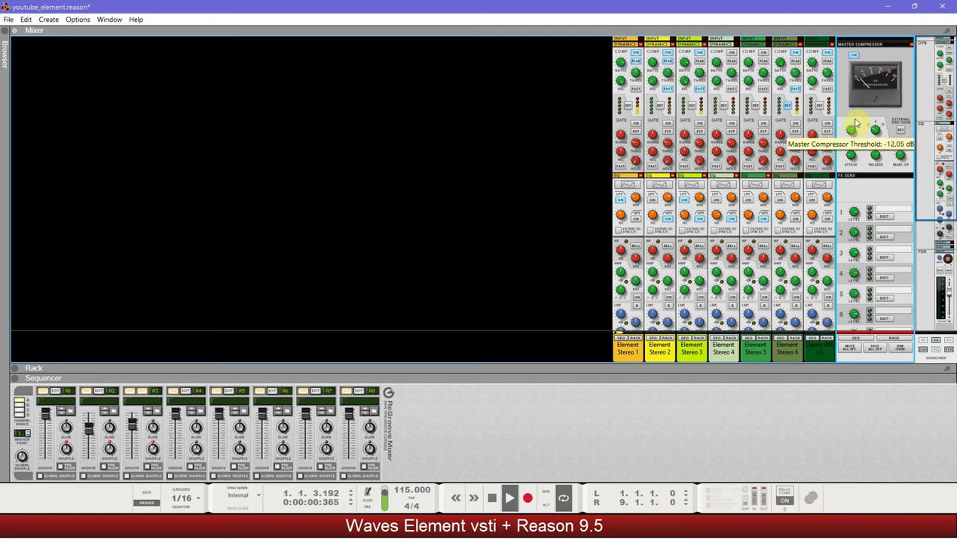
pyautogui.click(854, 55)
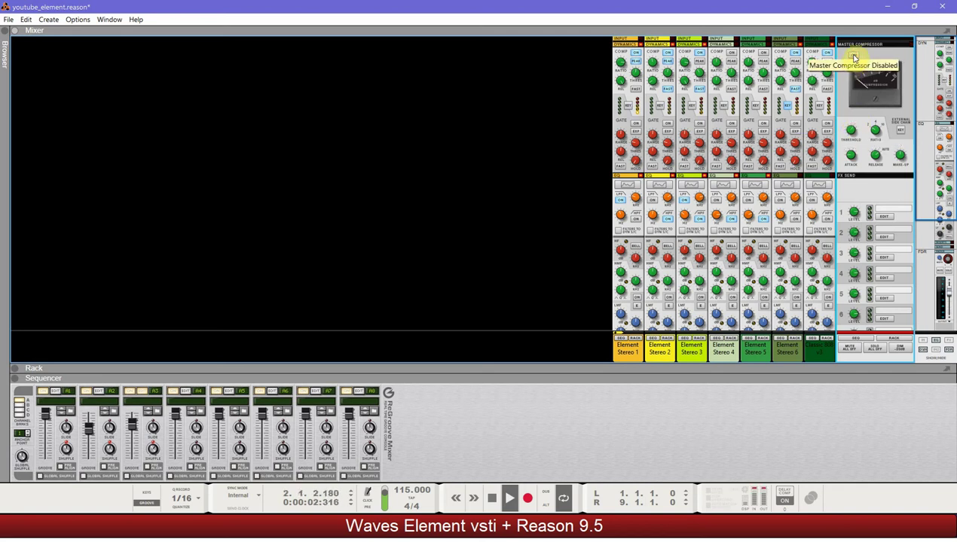
pyautogui.click(854, 56)
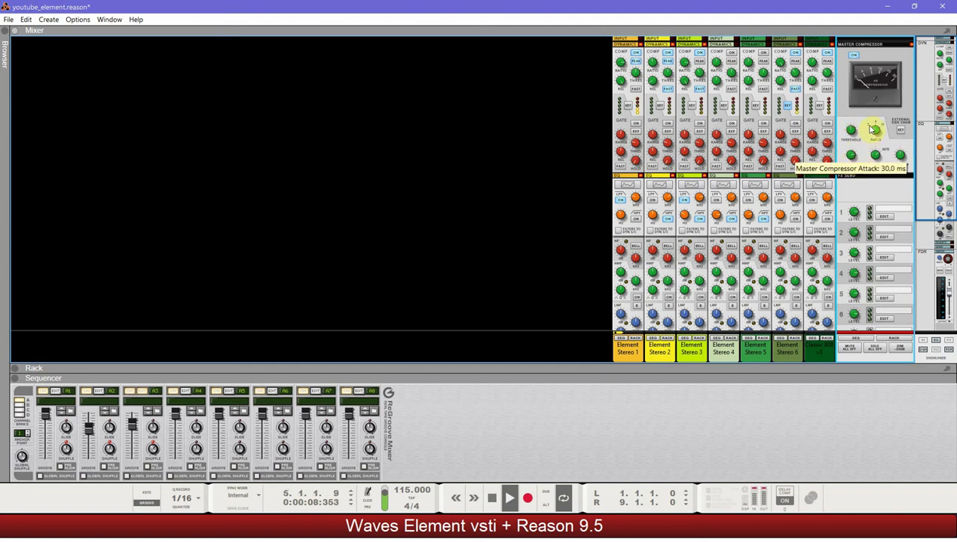
pyautogui.moveTo(871, 130); pyautogui.dragTo(863, 150)
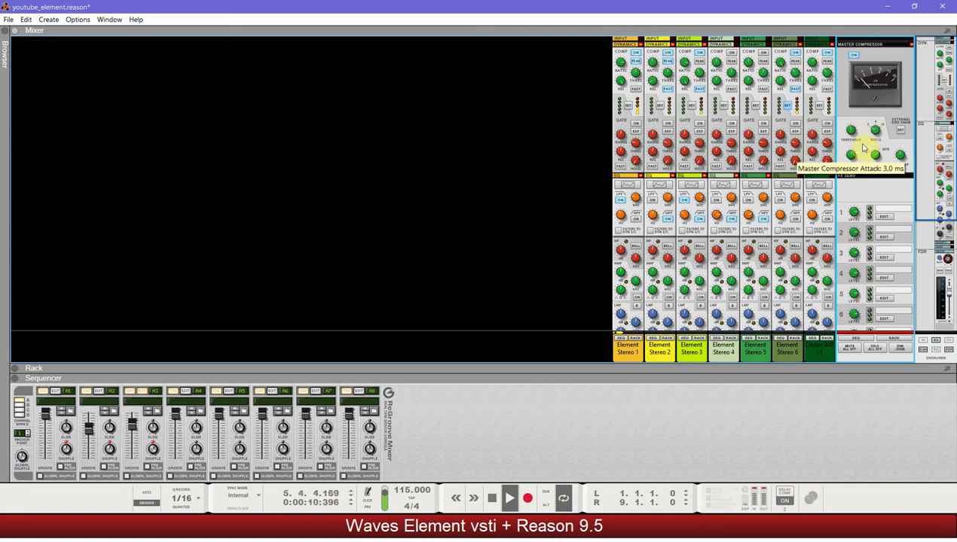
pyautogui.moveTo(852, 134)
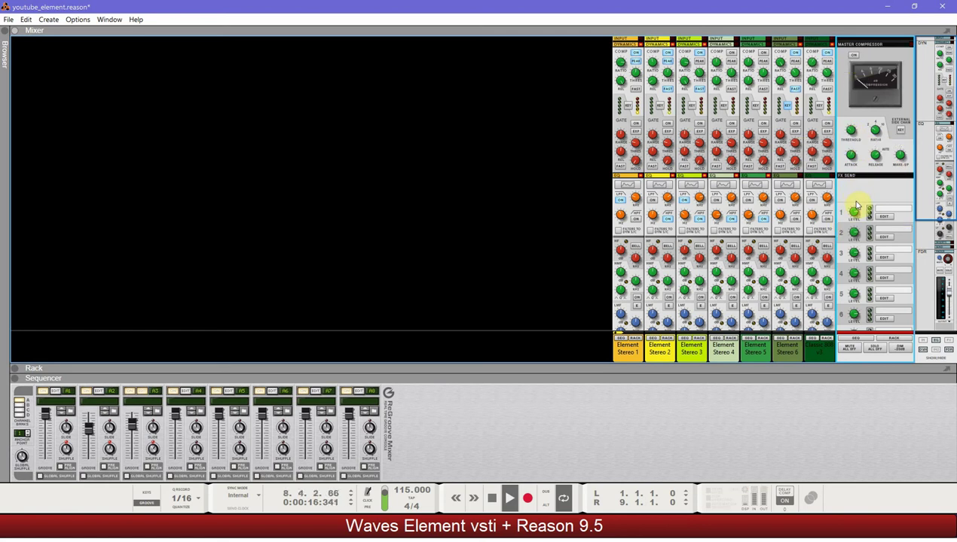
# View the channel faders in the mixer, and show the sequencer to stop the song's playback
pyautogui.scroll(-3, 854, 209)
pyautogui.scroll(-1, 854, 214)
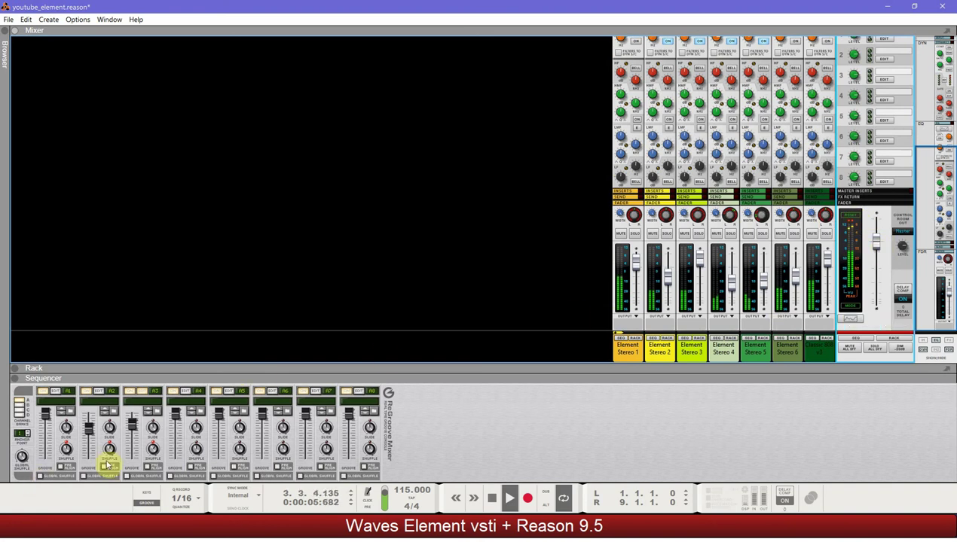
pyautogui.press('F7')
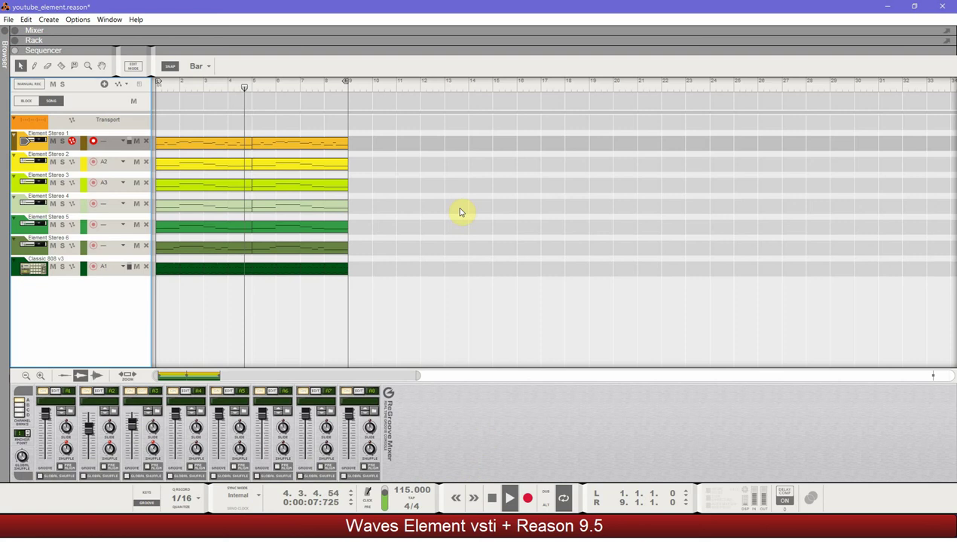
pyautogui.press('space')
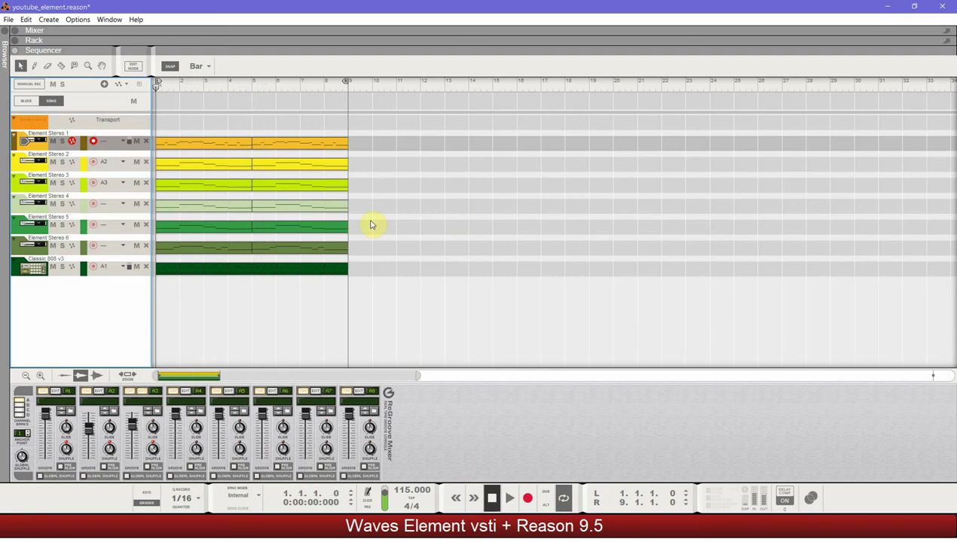
# View the notes inside the first clips of the Element Stereo 1 and Element Stereo 2 tracks
pyautogui.doubleClick(216, 148)
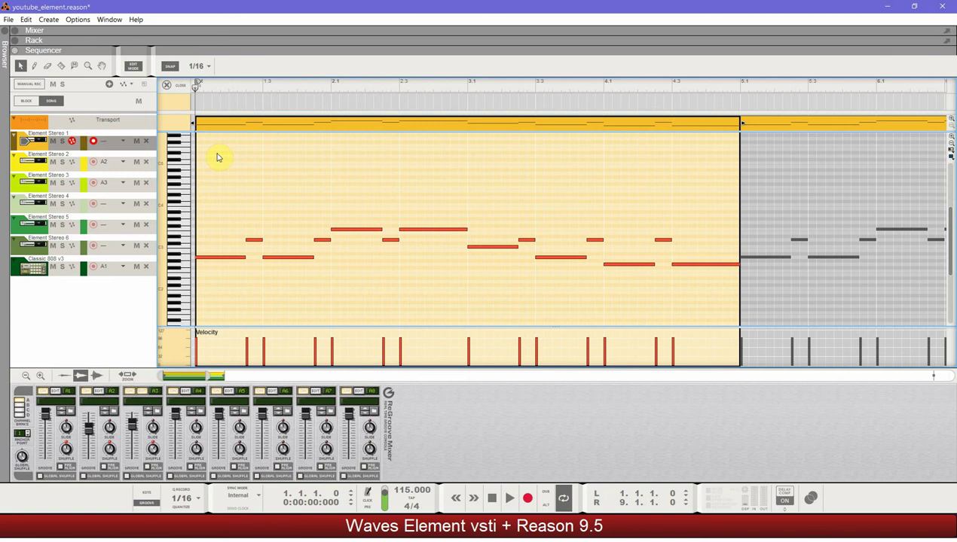
pyautogui.click(172, 86)
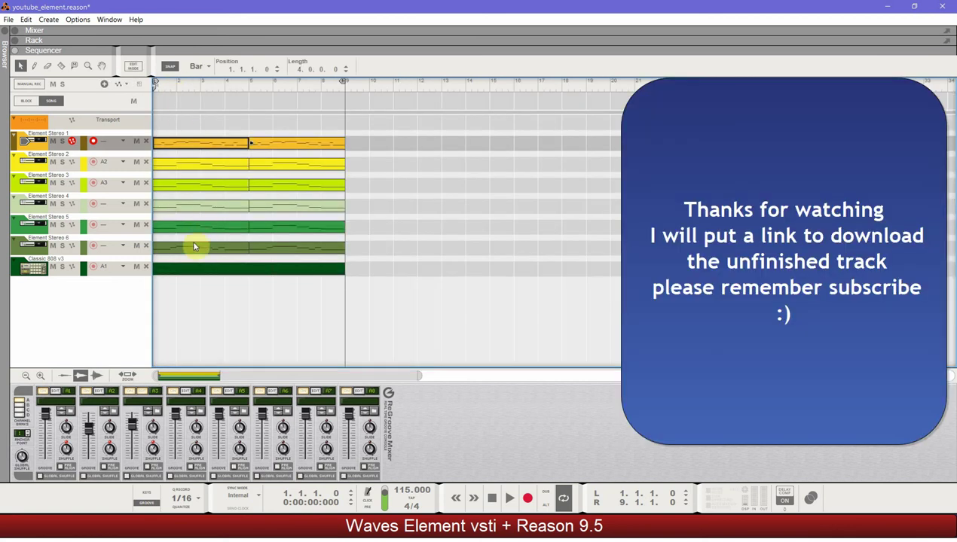
pyautogui.doubleClick(193, 171)
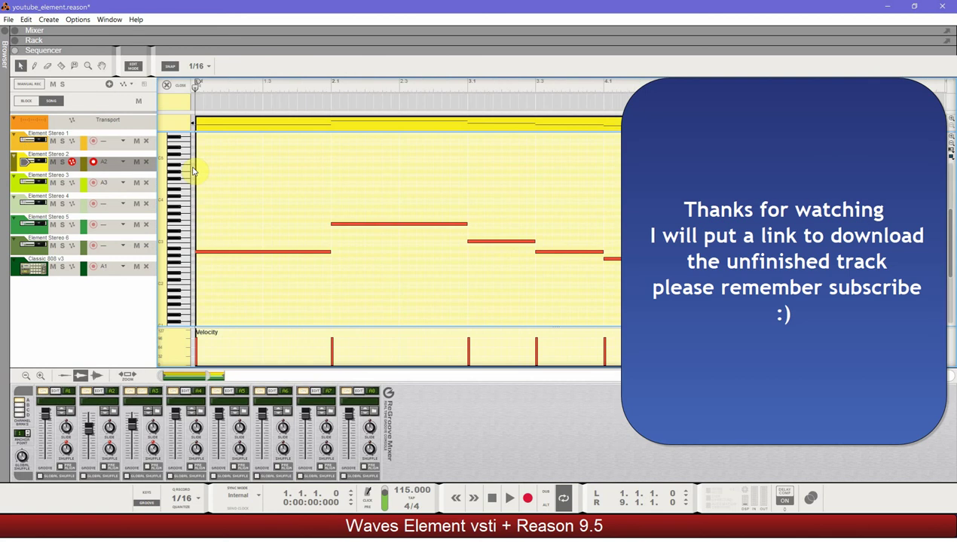
pyautogui.click(176, 89)
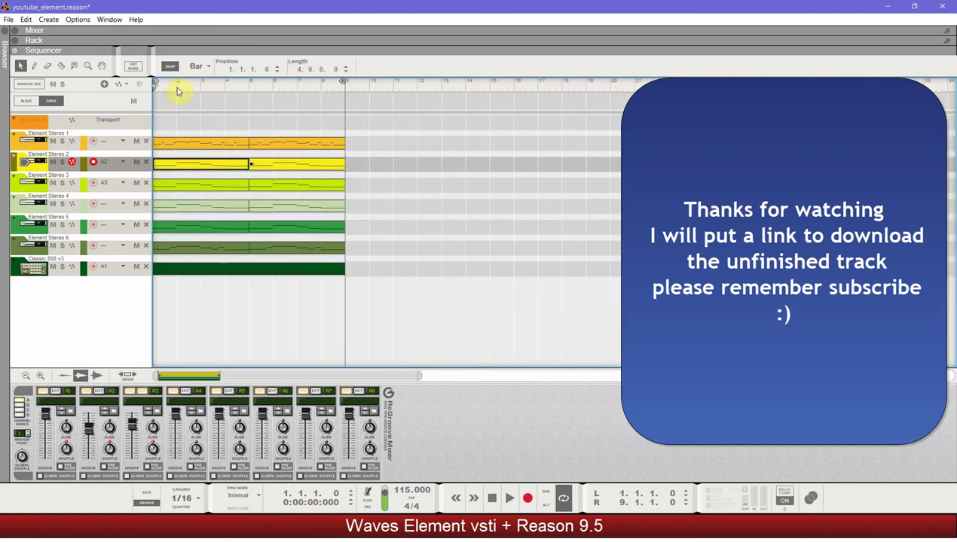